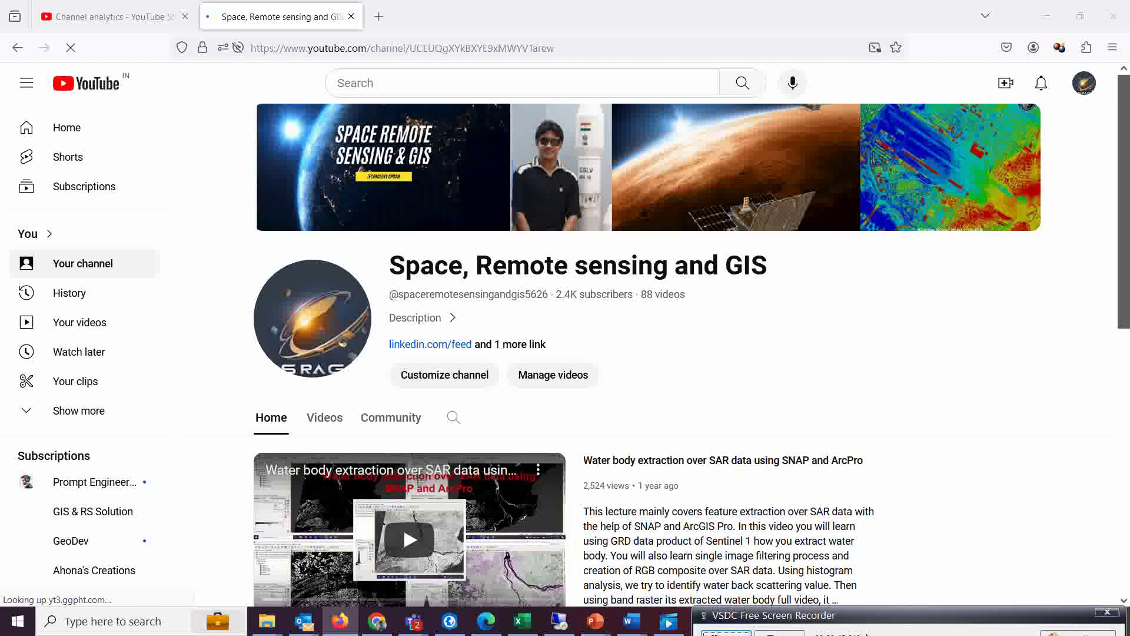
Search Google for 'Copernicus Data Space Ecosystem'
left_click(375, 625)
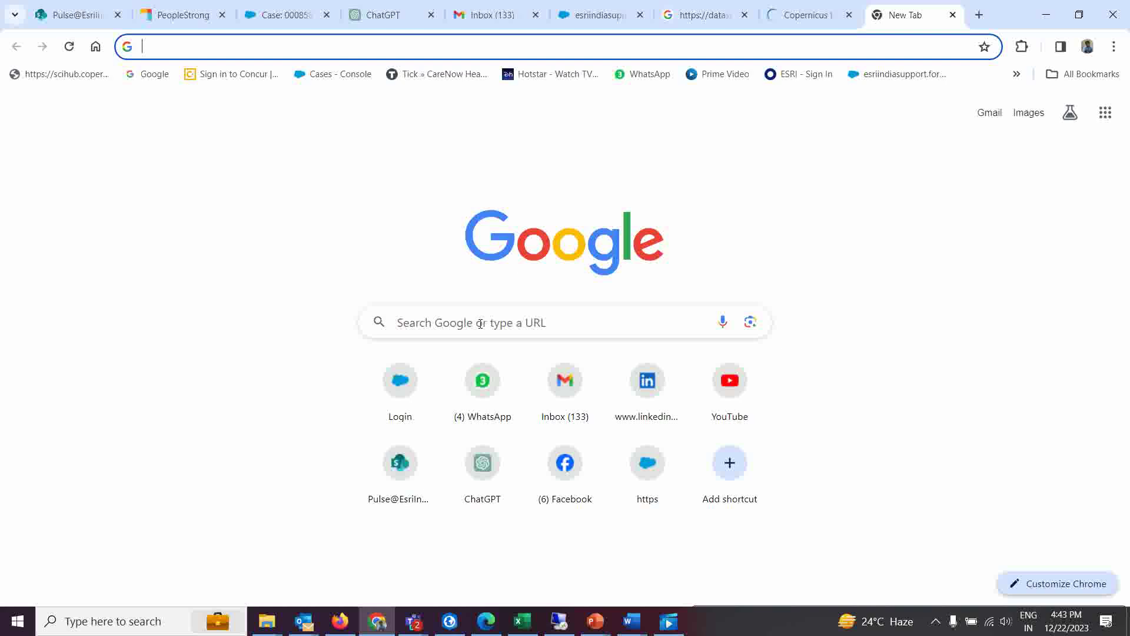
right_click(428, 323)
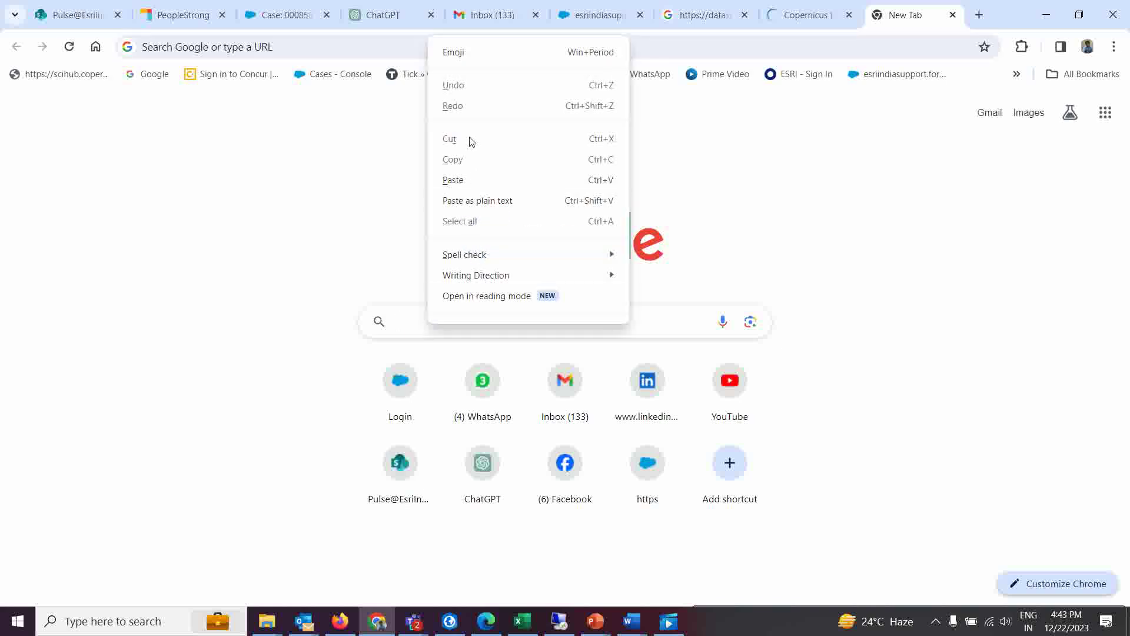
left_click(450, 179)
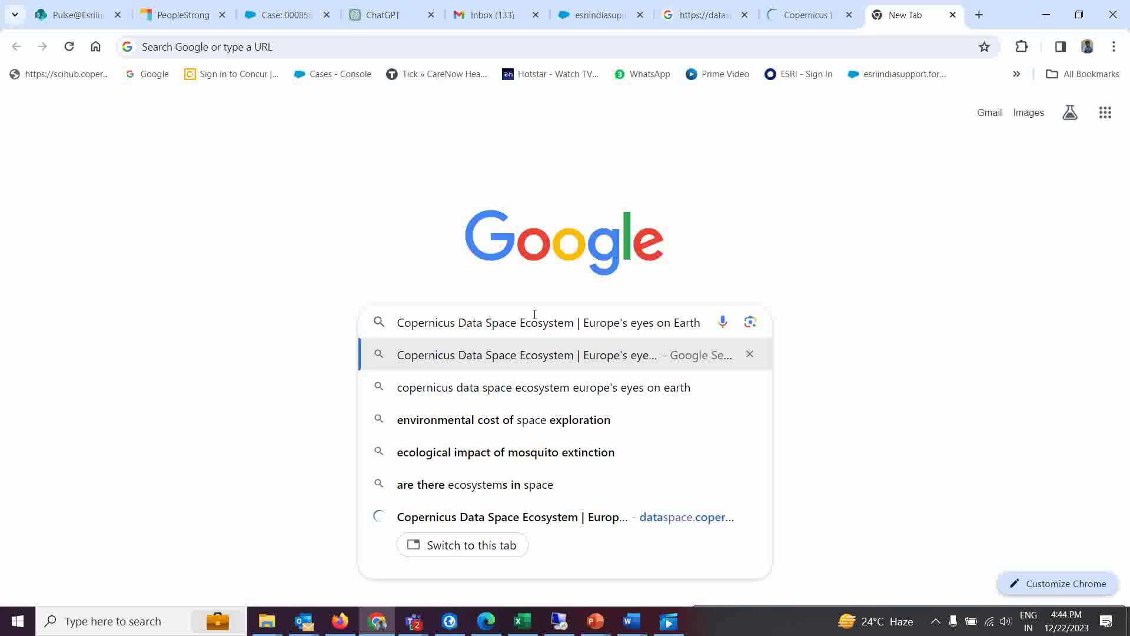
key("Return")
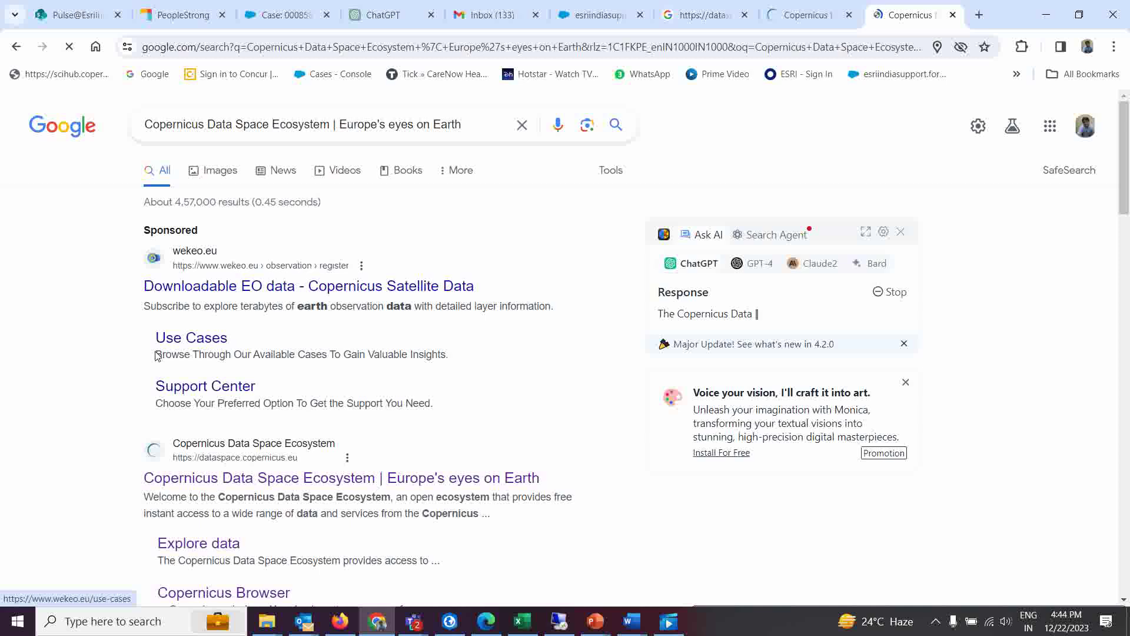
Open the dataspace.copernicus.eu search result in a new tab
scroll(107, 368, "down", 2)
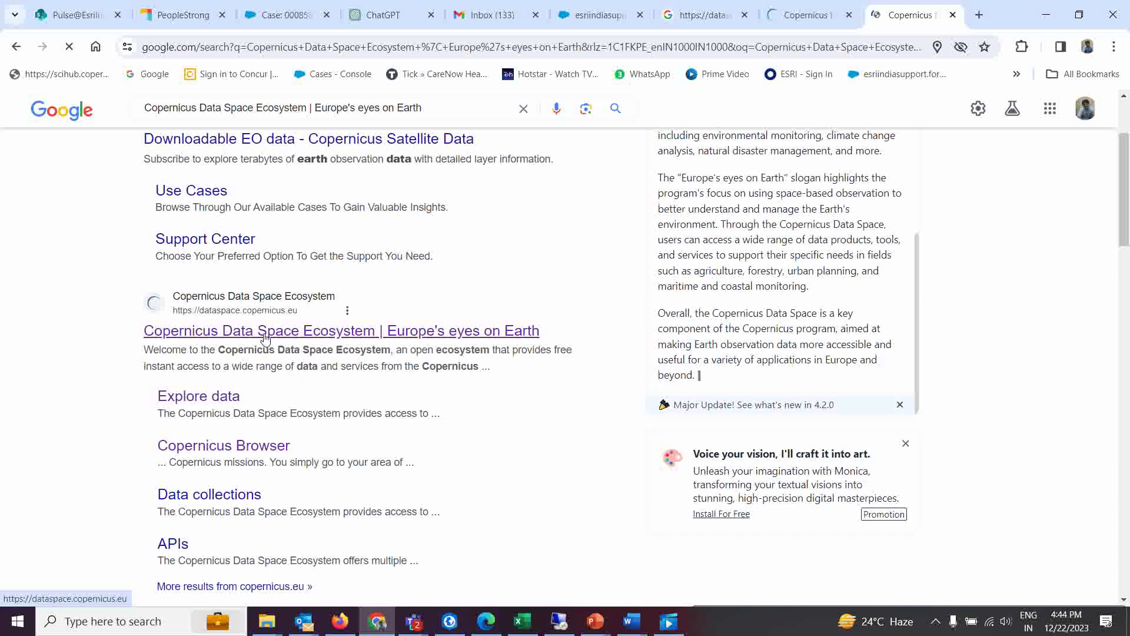
scroll(260, 338, "up", 2)
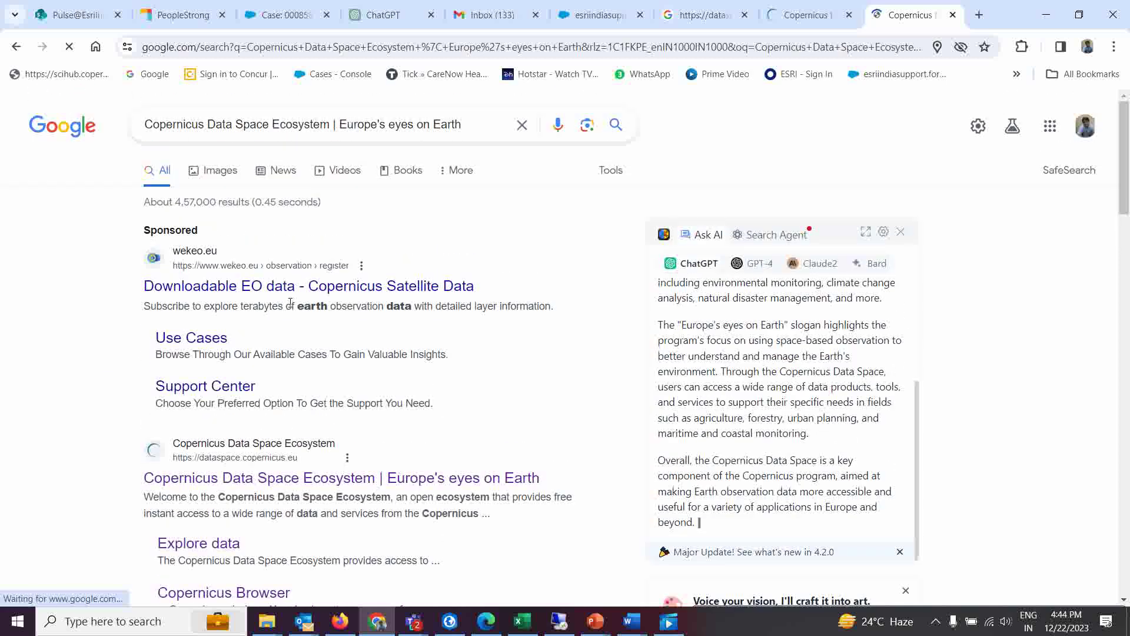
scroll(126, 361, "down", 1)
scroll(126, 361, "down", 2)
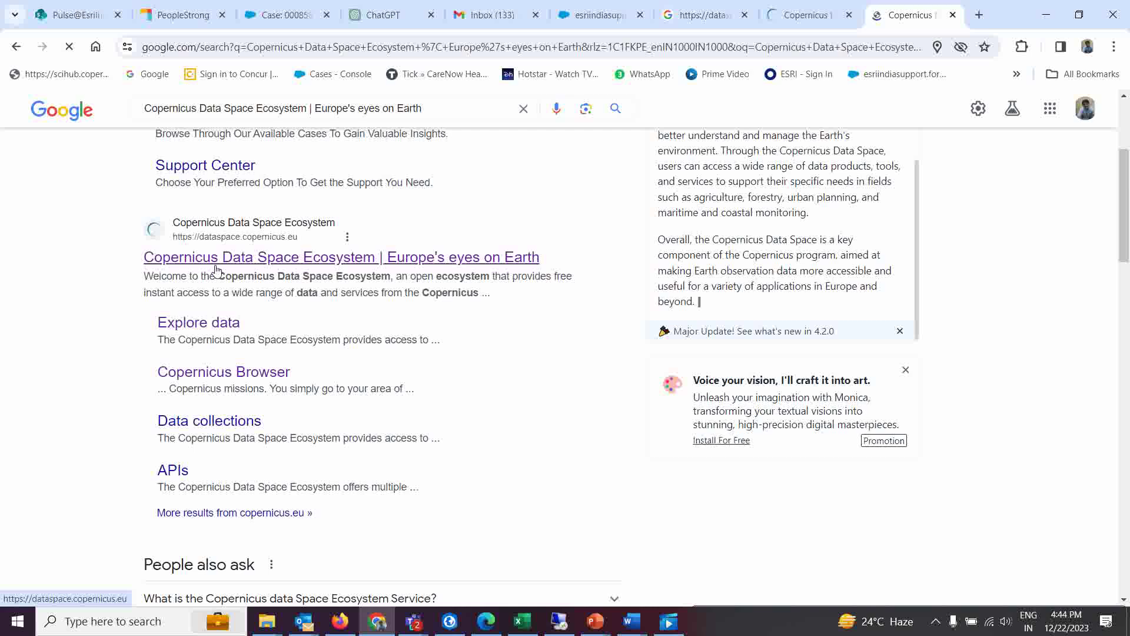
right_click(273, 264)
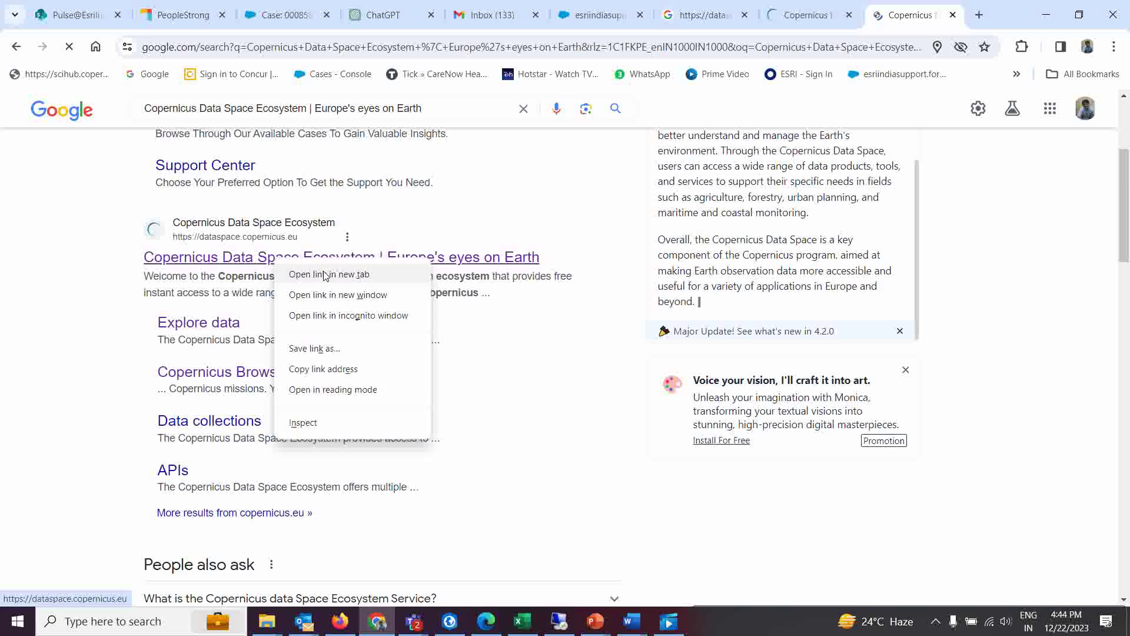
left_click(326, 274)
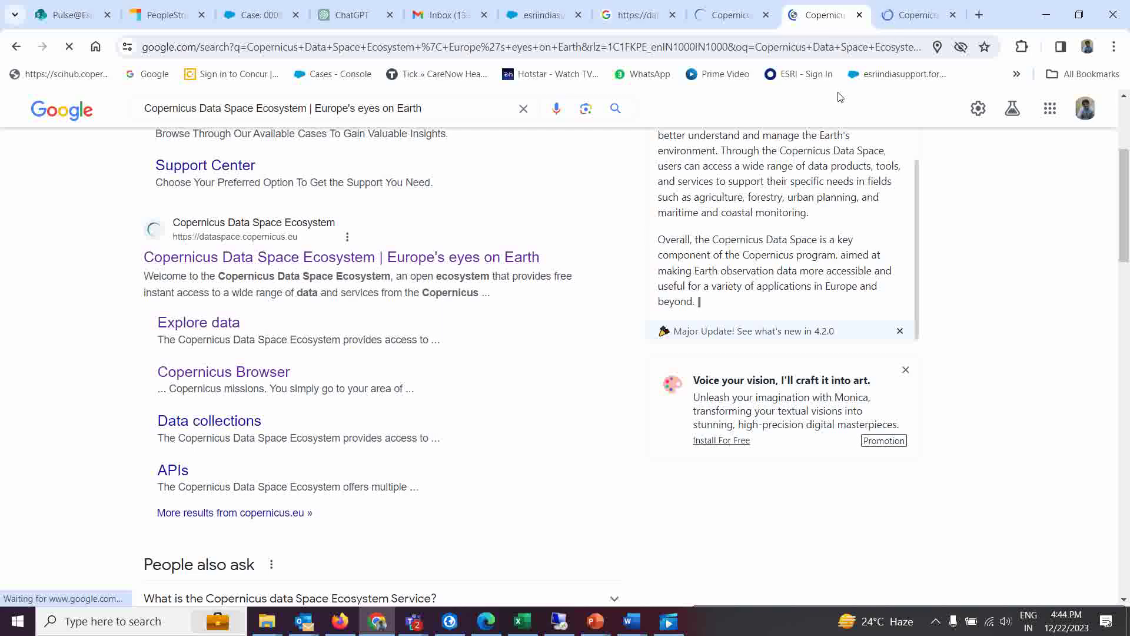
Open Copernicus Browser from Explore Data on the Copernicus Data Space site
left_click(908, 22)
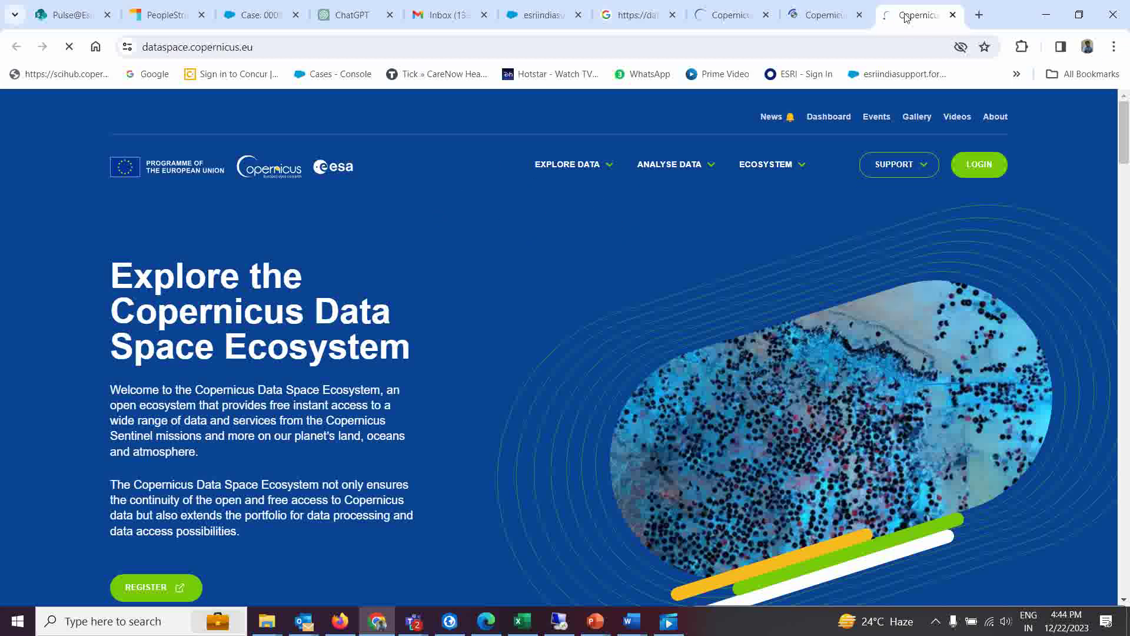
mouse_move(567, 164)
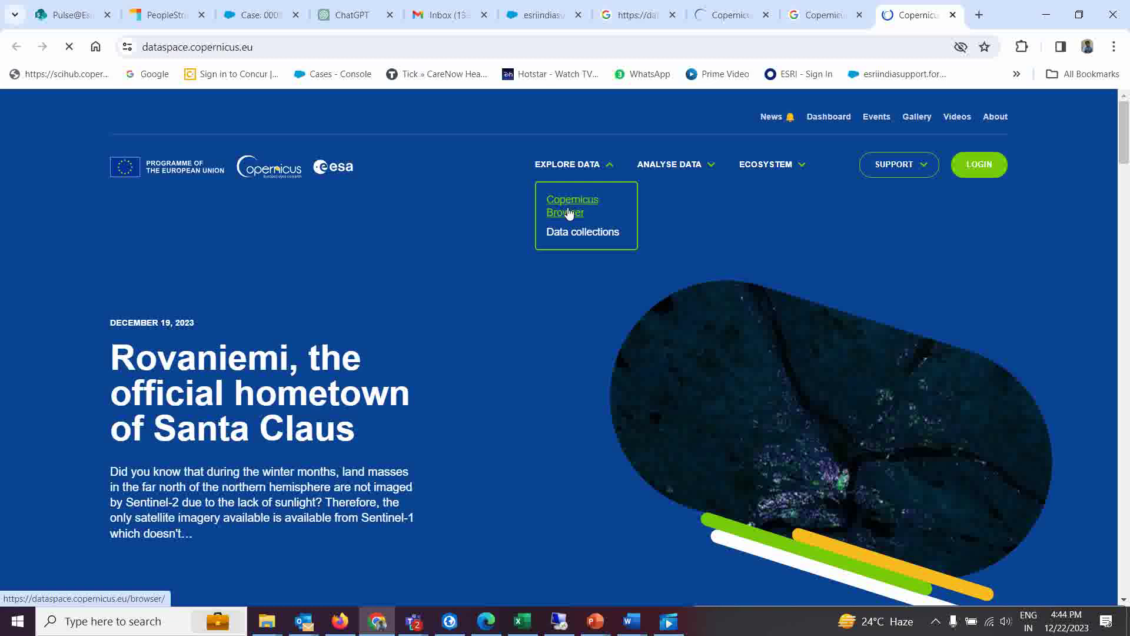
left_click(565, 213)
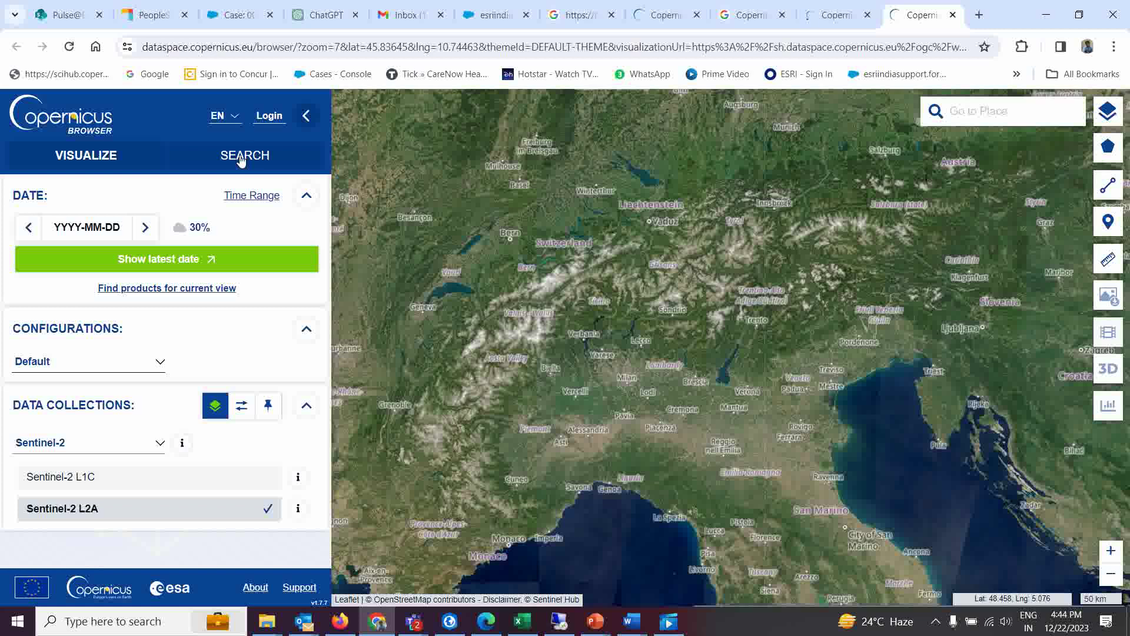
left_click(203, 165)
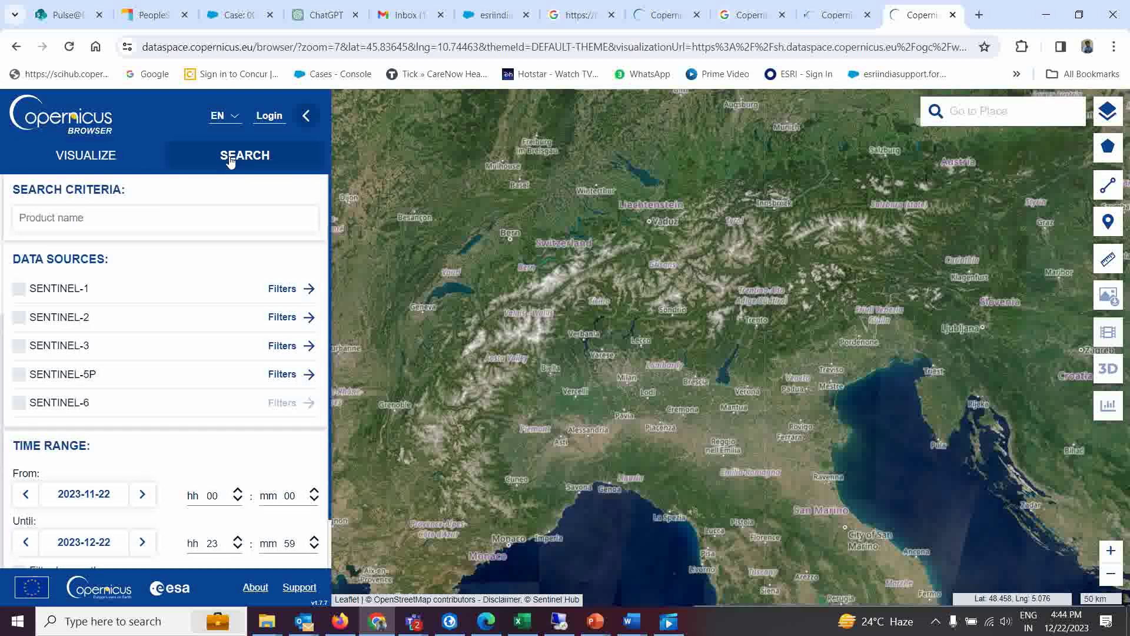
left_click(271, 117)
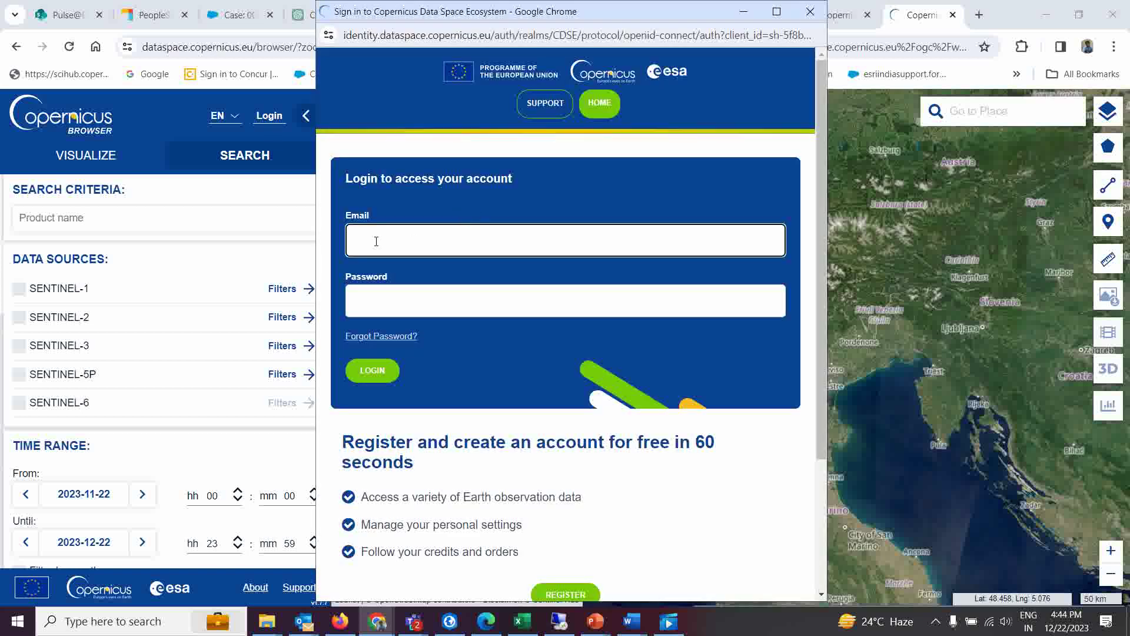
left_click(399, 250)
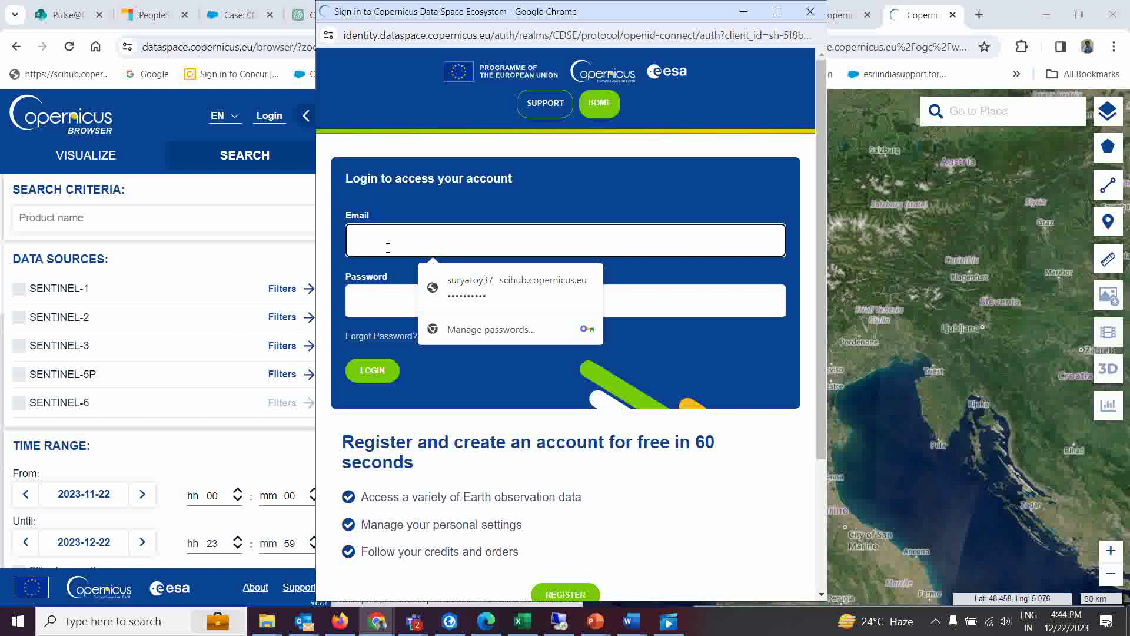
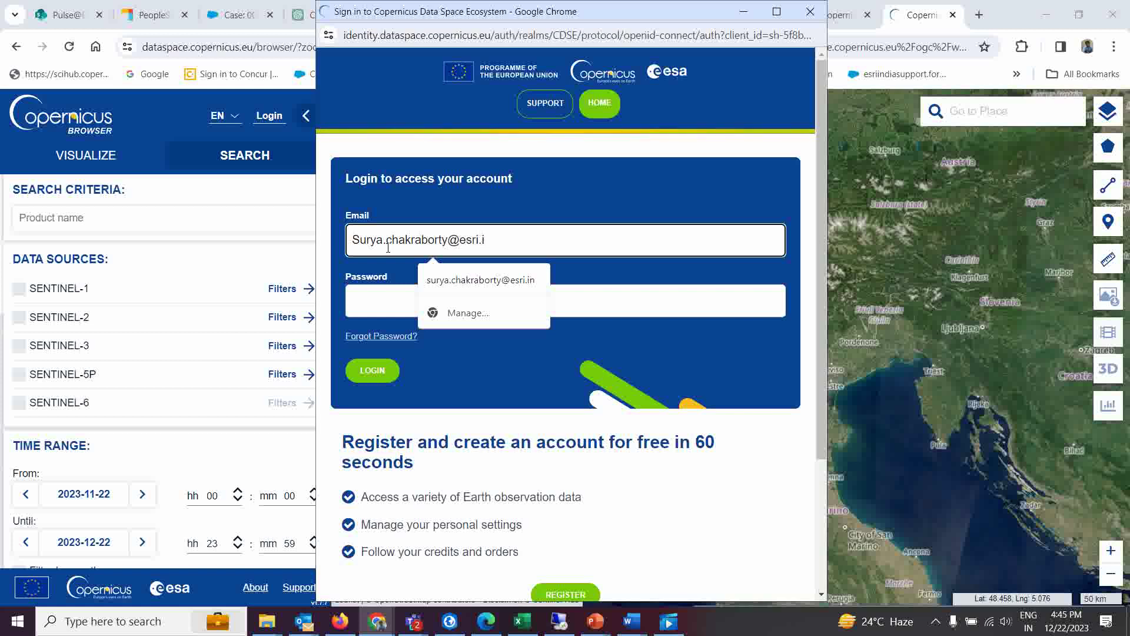
left_click(368, 308)
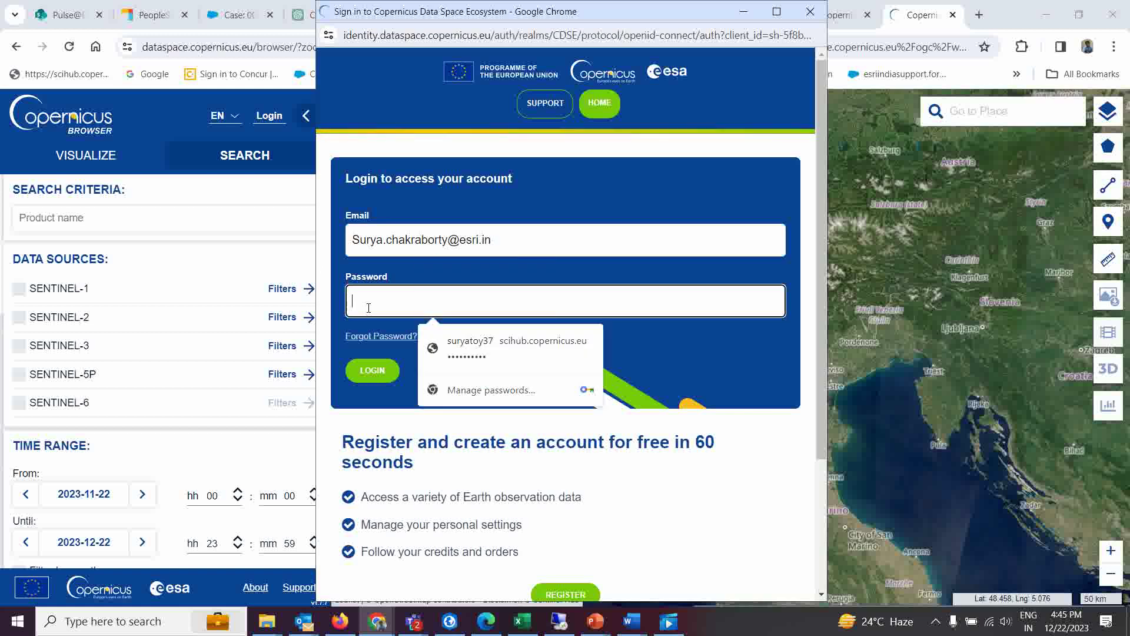
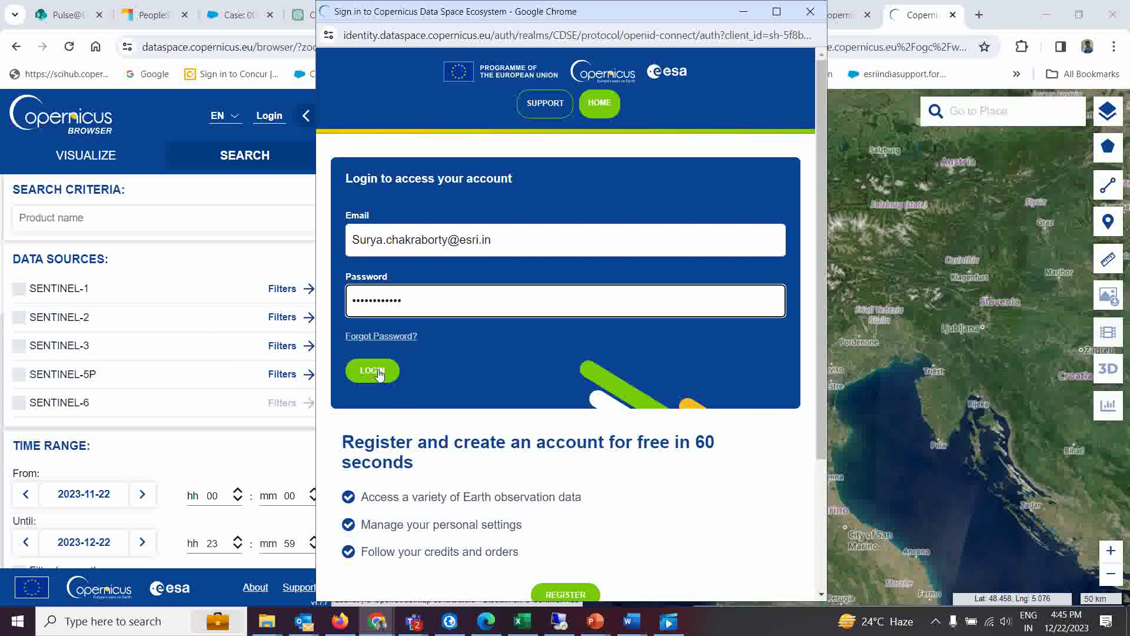
left_click(374, 370)
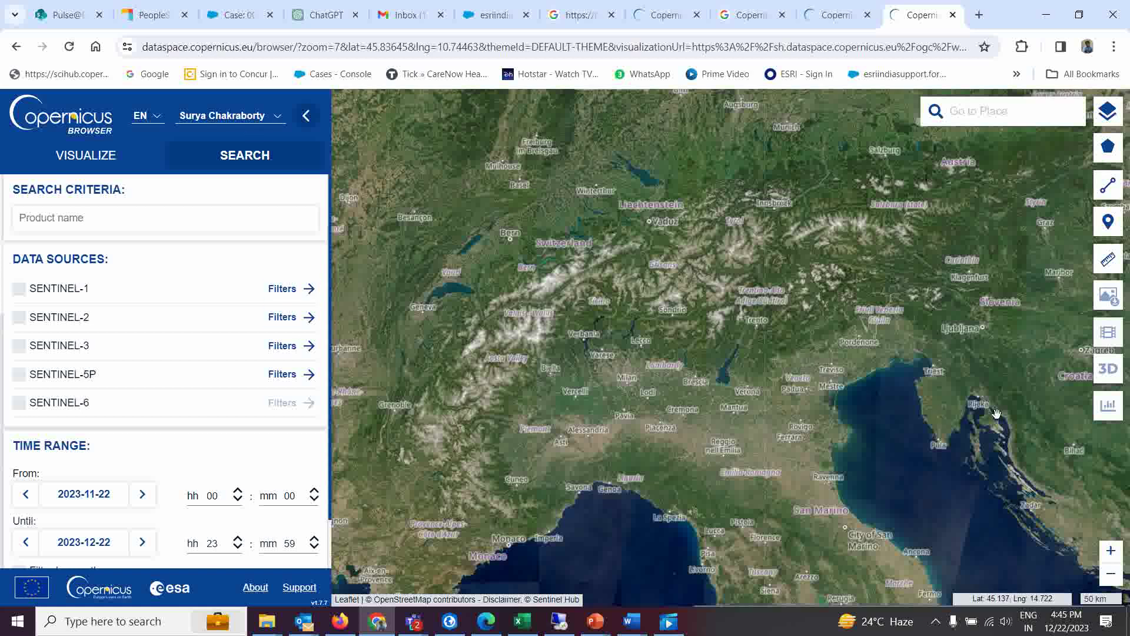
Pan the map east from Europe past the Black Sea toward South Asia
left_click_drag(983, 412, 532, 347)
left_click_drag(787, 404, 629, 373)
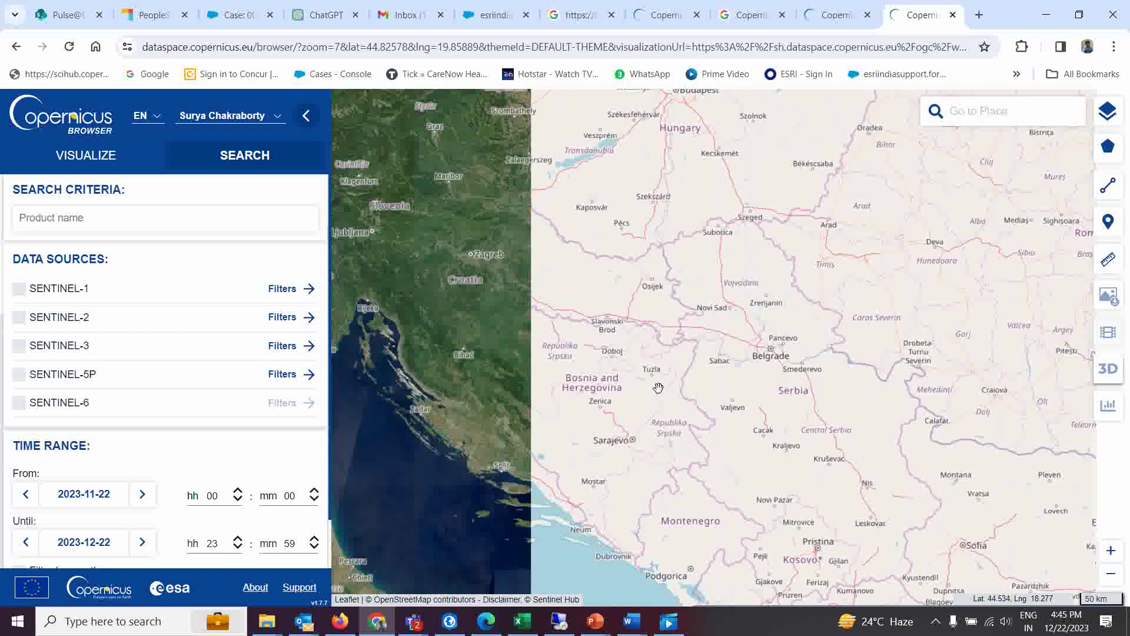
left_click_drag(871, 425, 641, 366)
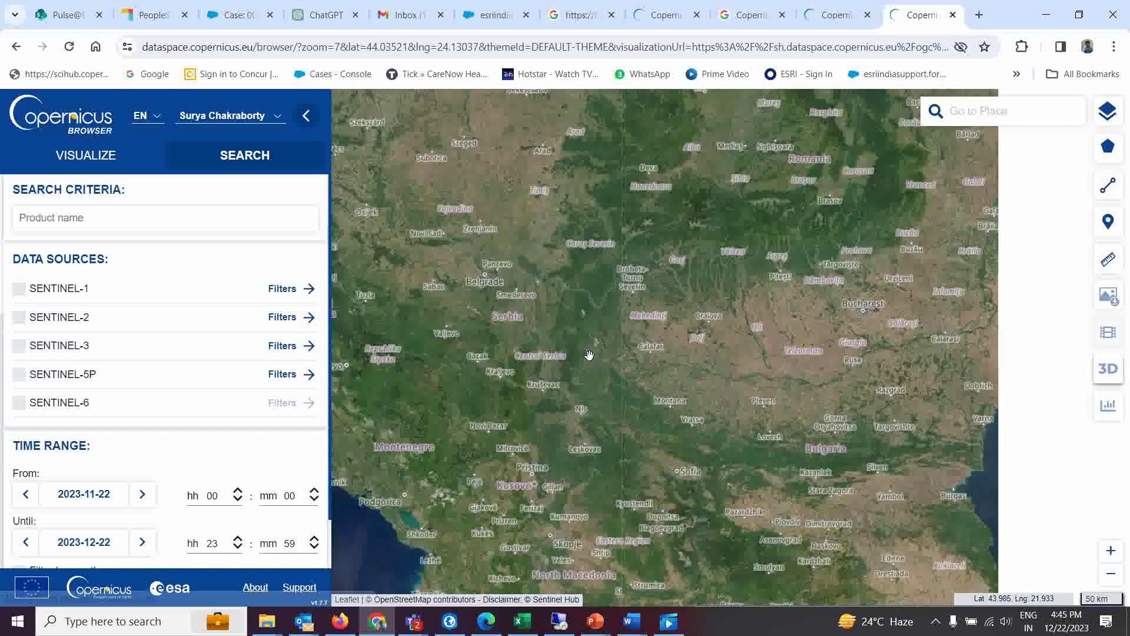
scroll(590, 357, "down", 1)
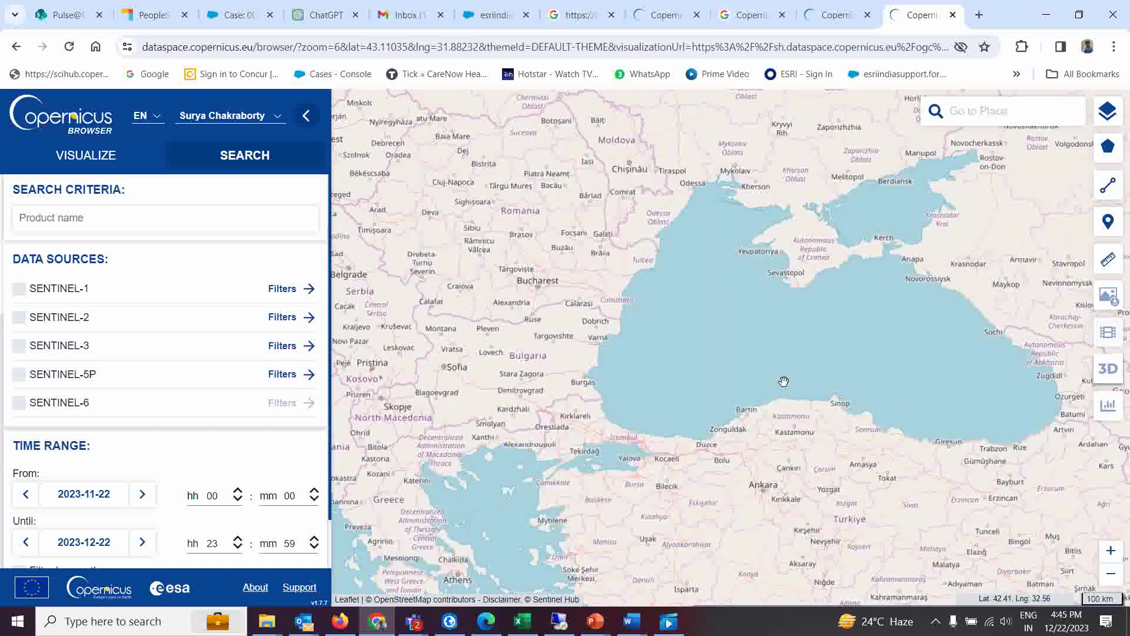
mouse_move(782, 383)
left_mouse_down()
mouse_move(629, 359)
mouse_move(559, 315)
left_mouse_up()
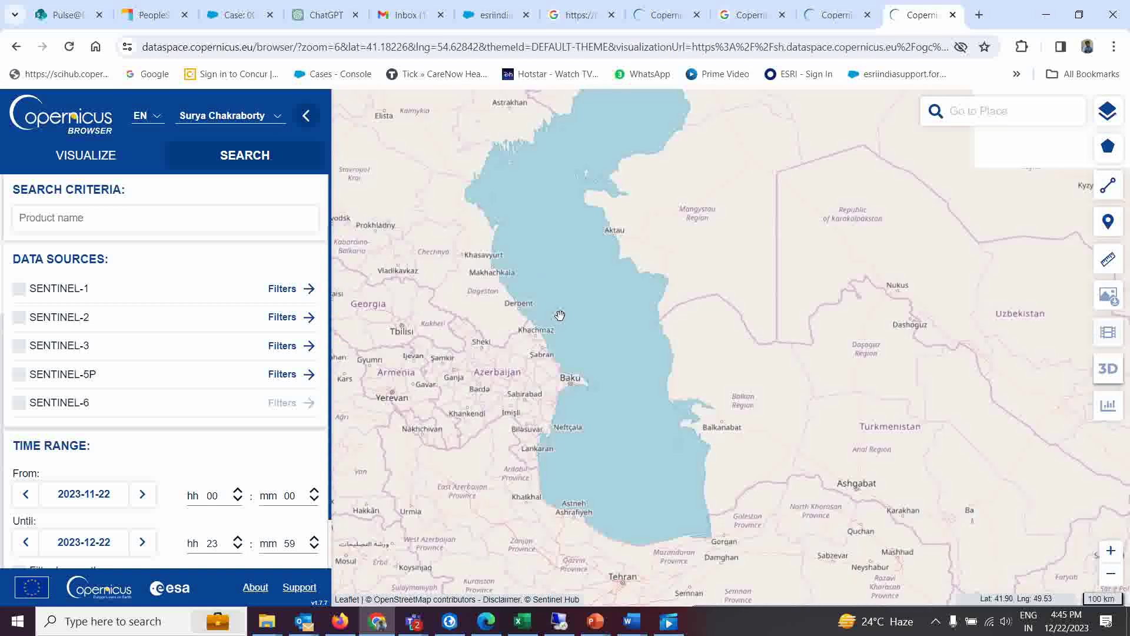
scroll(560, 315, "down", 1)
left_click_drag(775, 432, 629, 340)
scroll(630, 345, "down", 1)
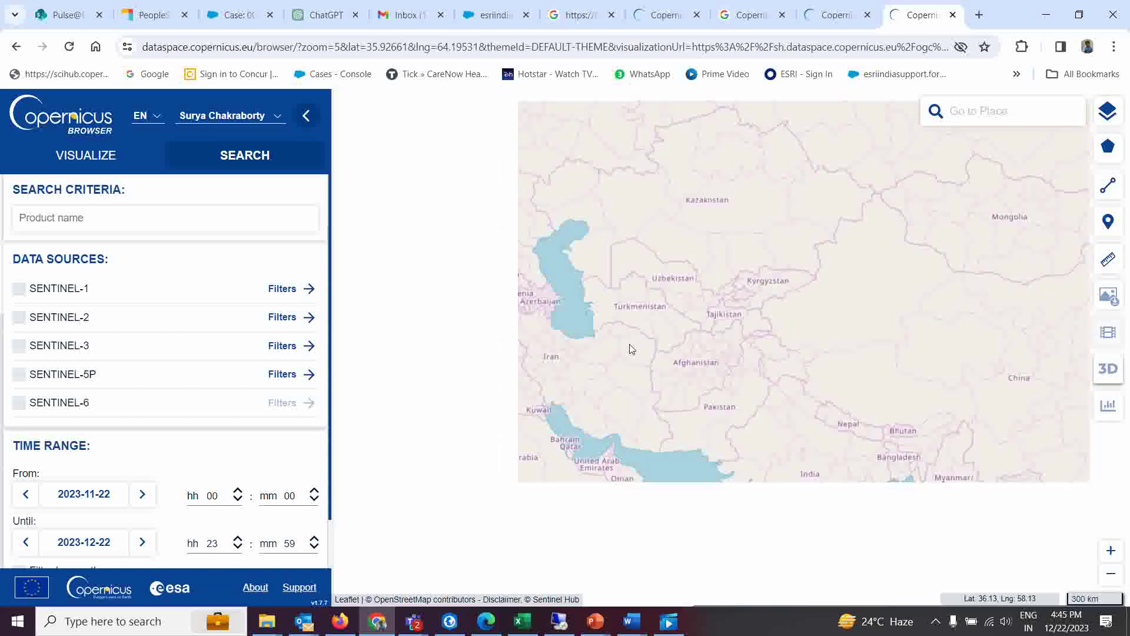
Zoom in and centre the map on the Gulf of Khambhat, Gujarat
scroll(605, 369, "up", 1)
scroll(605, 369, "up", 1)
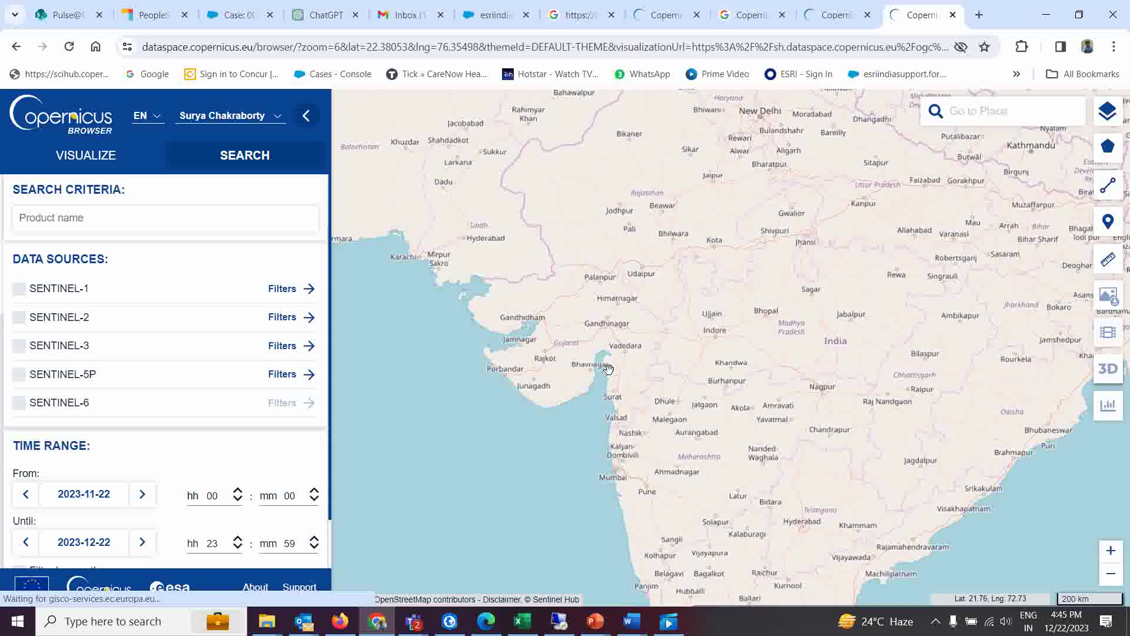
scroll(640, 369, "up", 1)
scroll(648, 369, "up", 1)
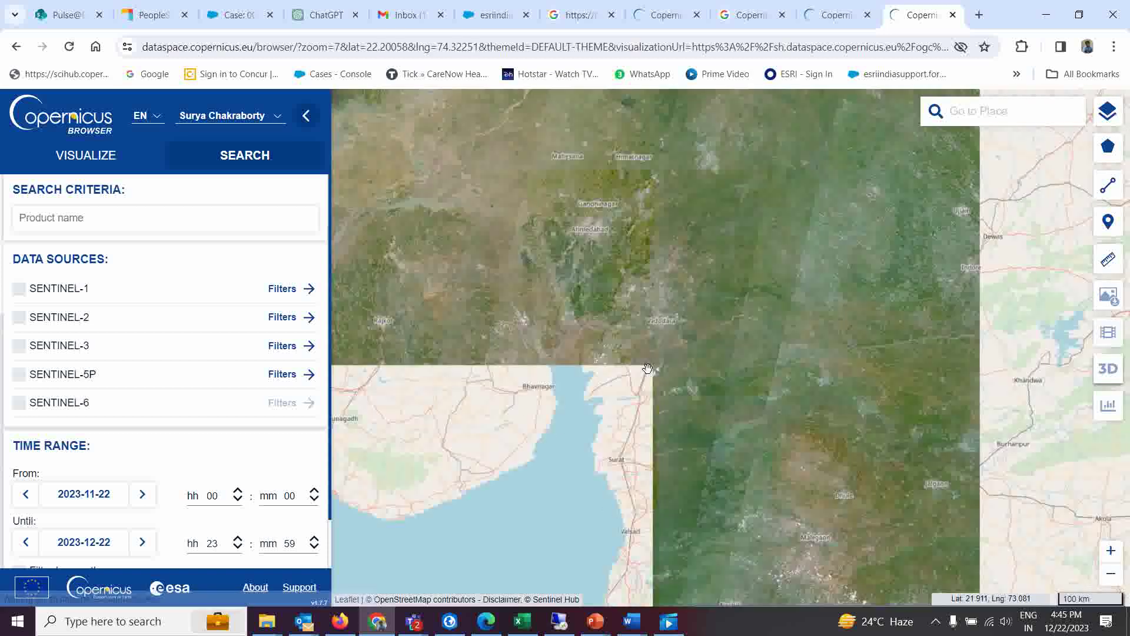
left_click_drag(647, 369, 700, 364)
scroll(696, 361, "down", 1)
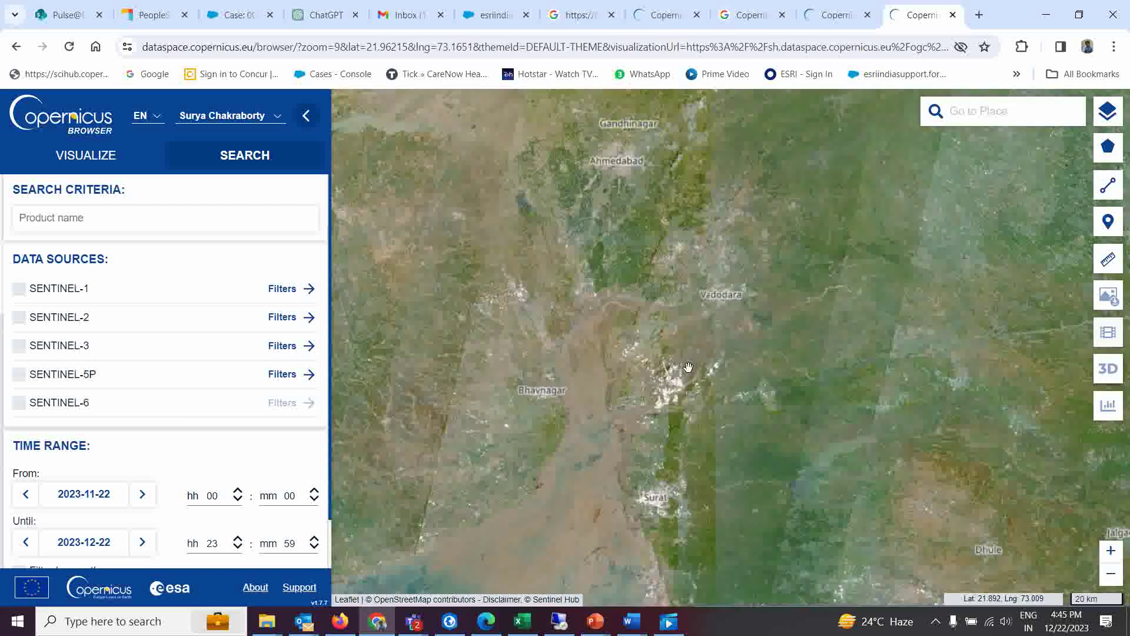
scroll(691, 352, "up", 1)
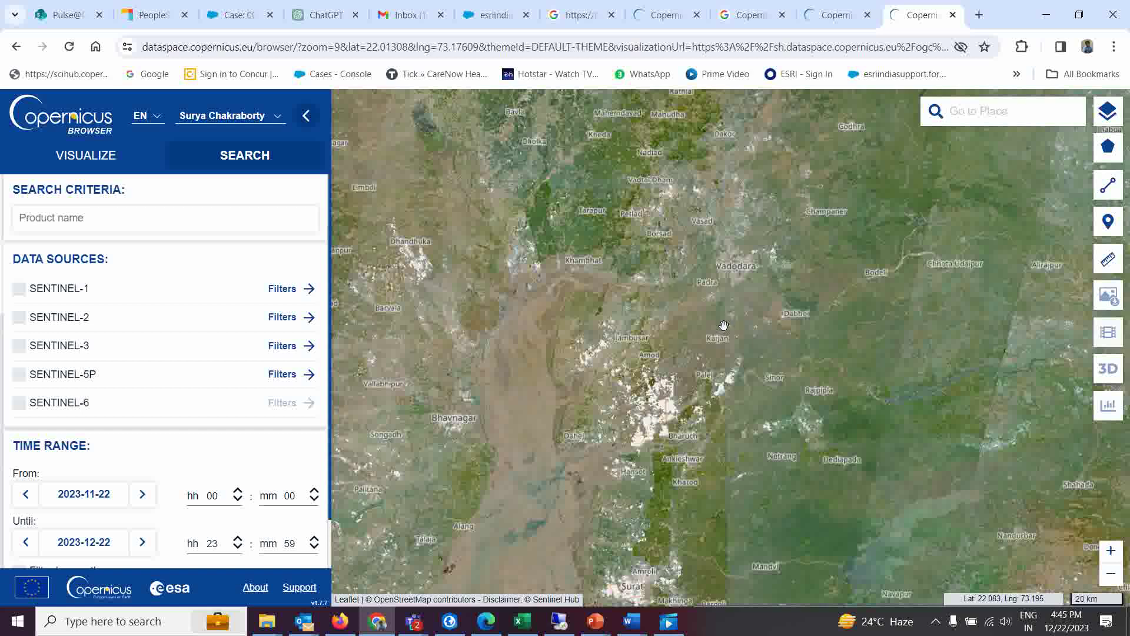
left_click_drag(729, 323, 853, 365)
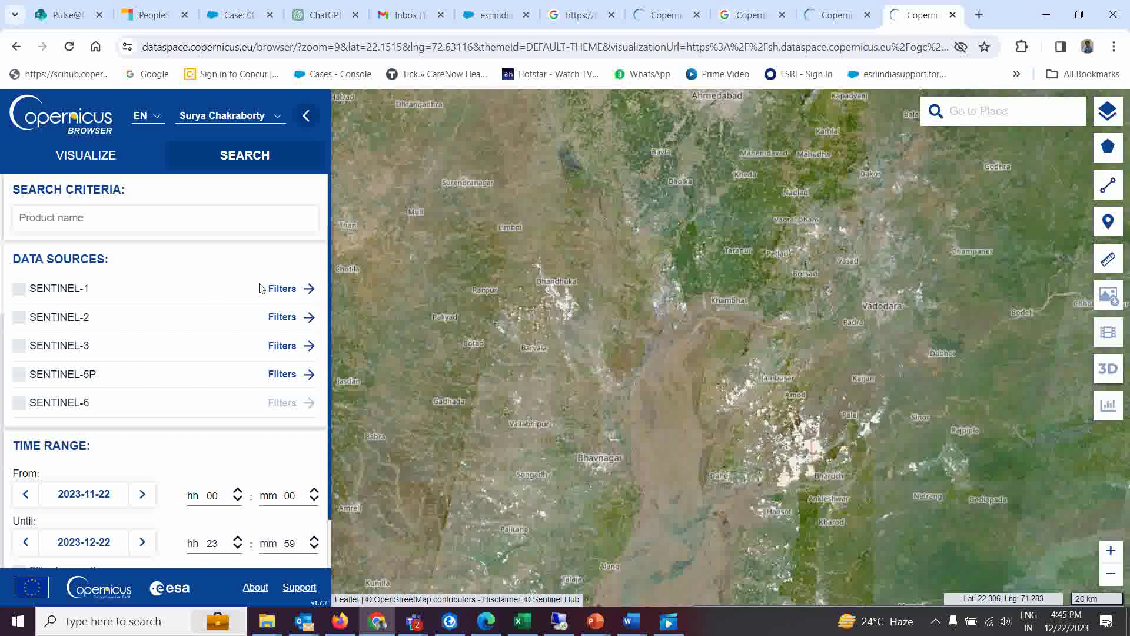
Tick Sentinel-1 with C-SAR Level-1 GRD as the search data source
left_click(18, 288)
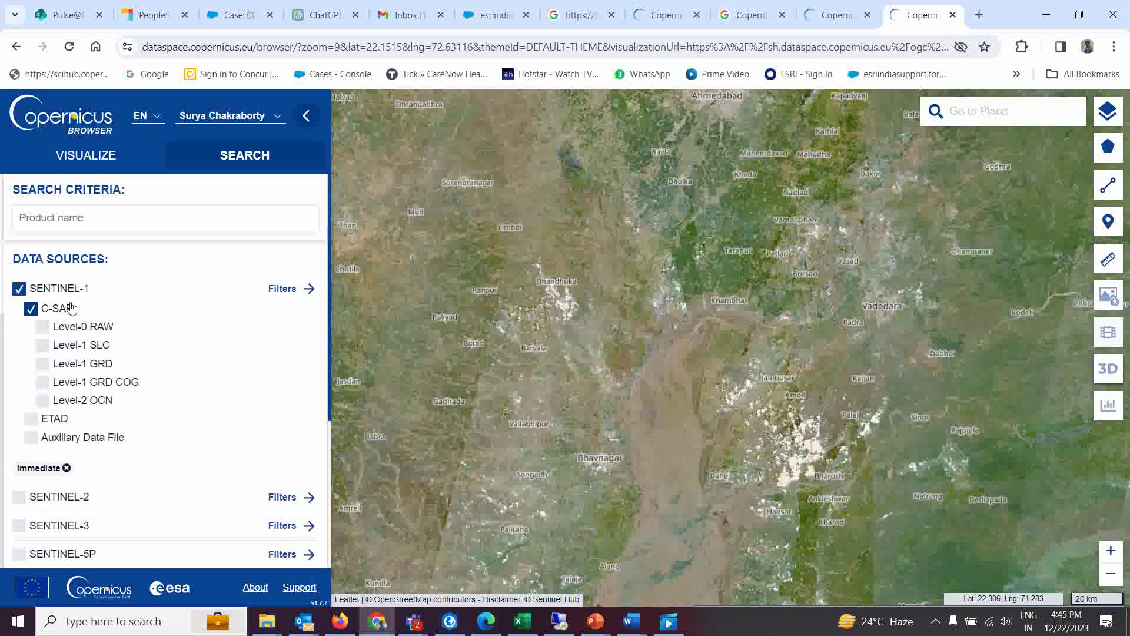
left_click(41, 368)
scroll(2, 367, "down", 1)
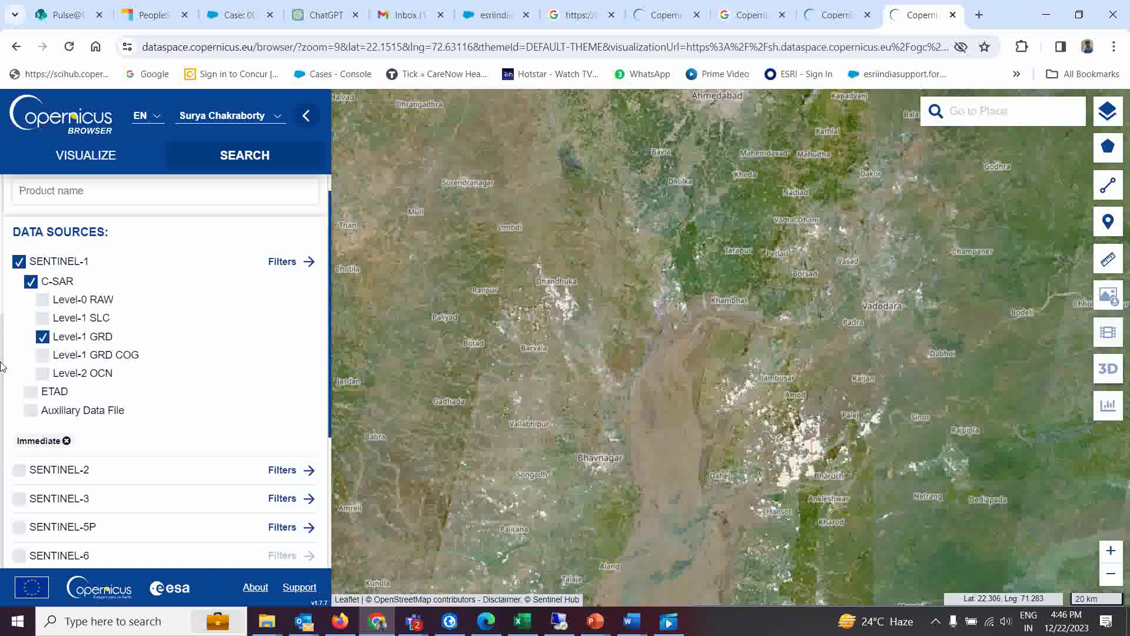
scroll(2, 367, "down", 1)
scroll(2, 367, "down", 1)
scroll(2, 367, "down", 1)
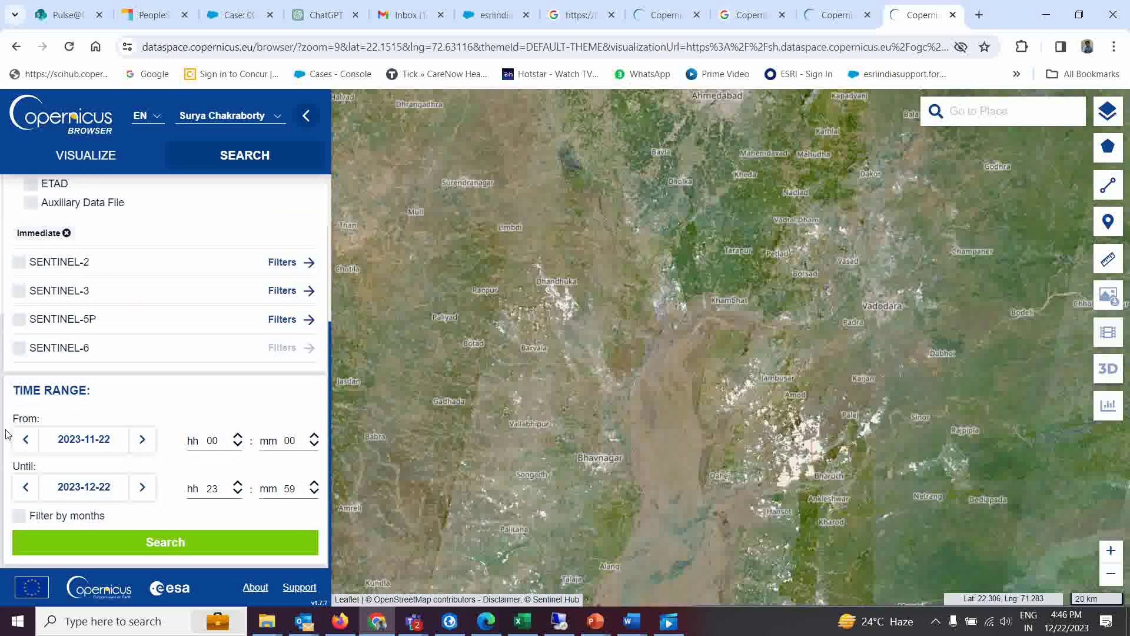
Set the search start date to 16 September 2023
left_click(88, 439)
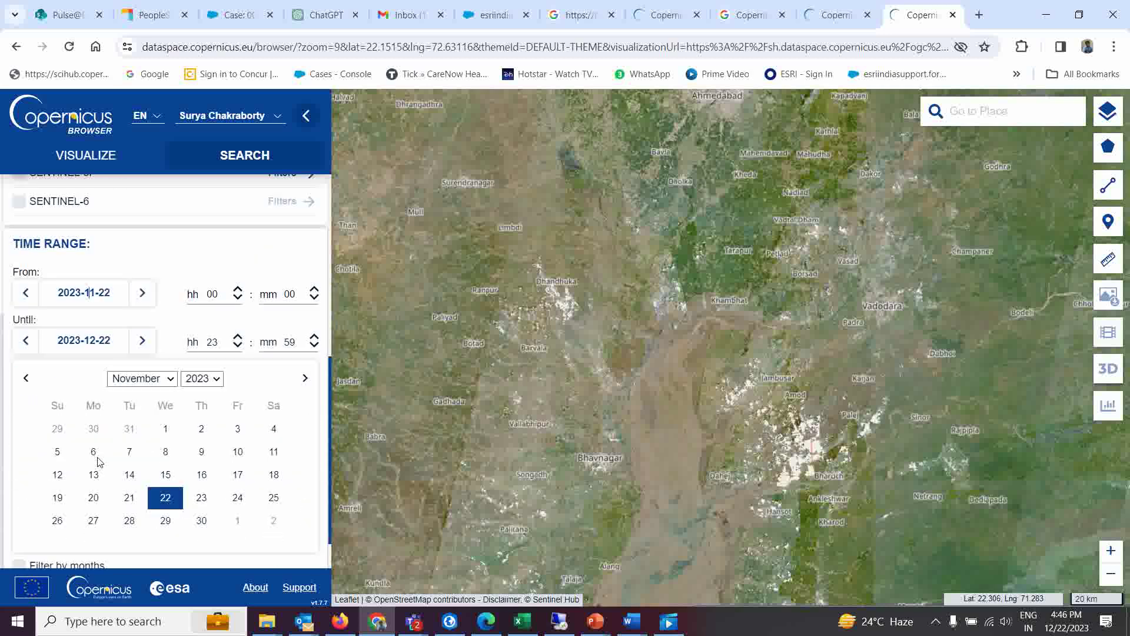
left_click(170, 379)
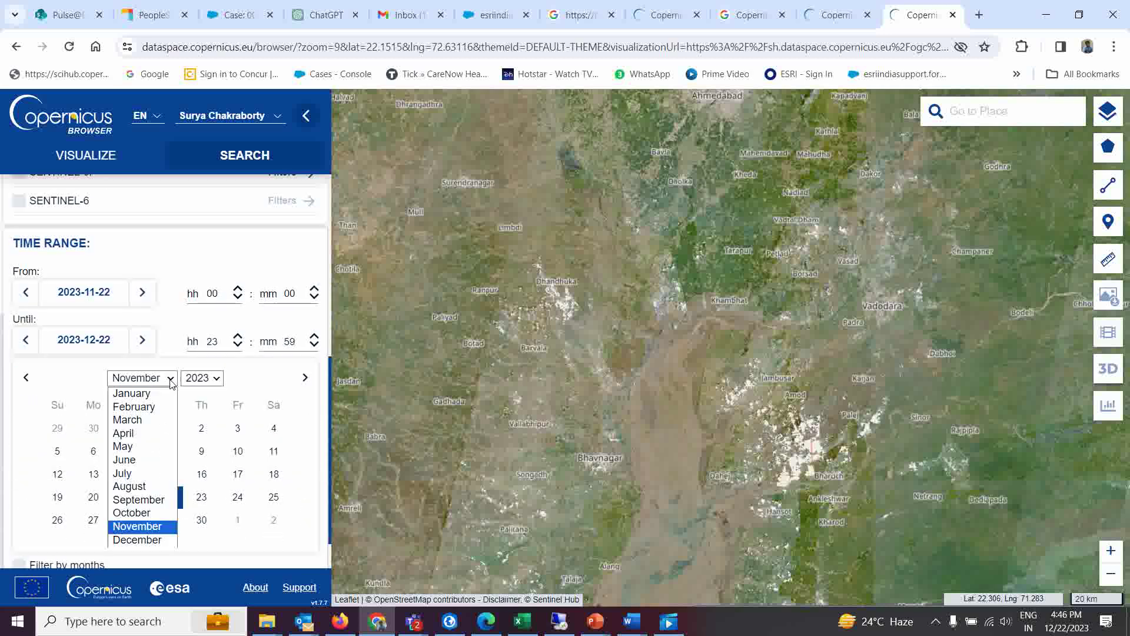
left_click(131, 500)
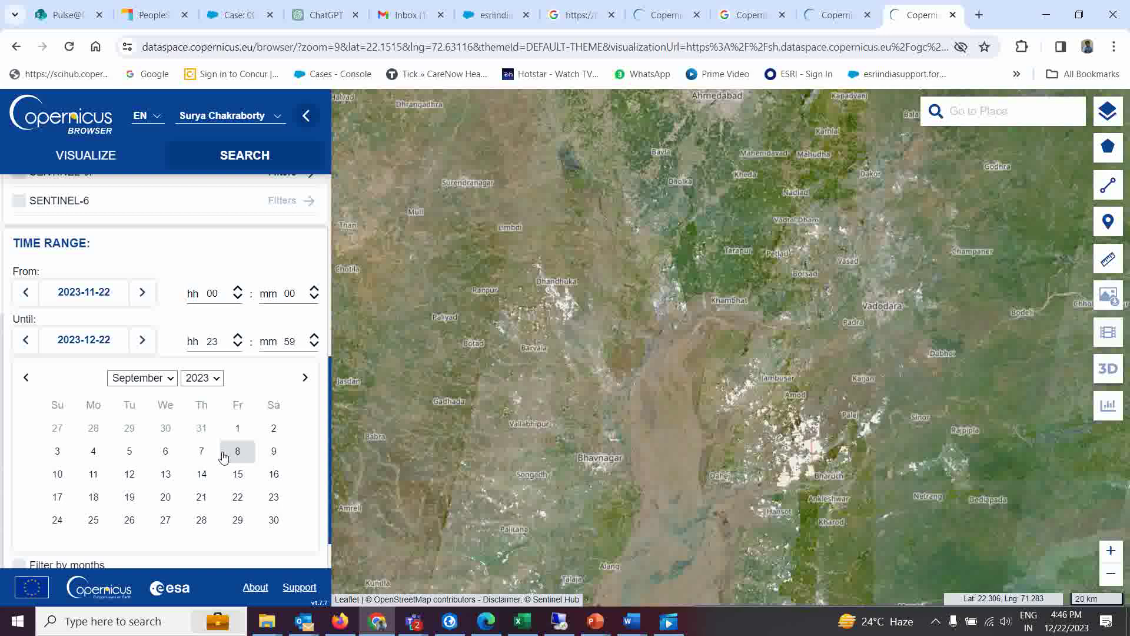
left_click(273, 474)
Set the search end date to 22 September 2023
left_click(103, 484)
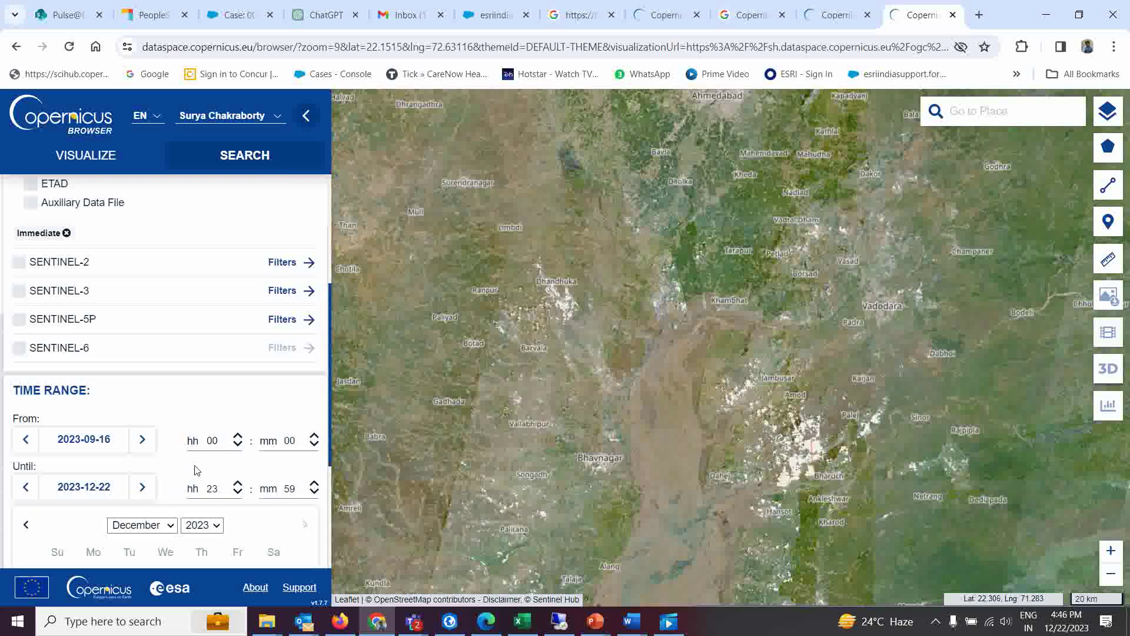
scroll(177, 435, "down", 3)
left_click(158, 386)
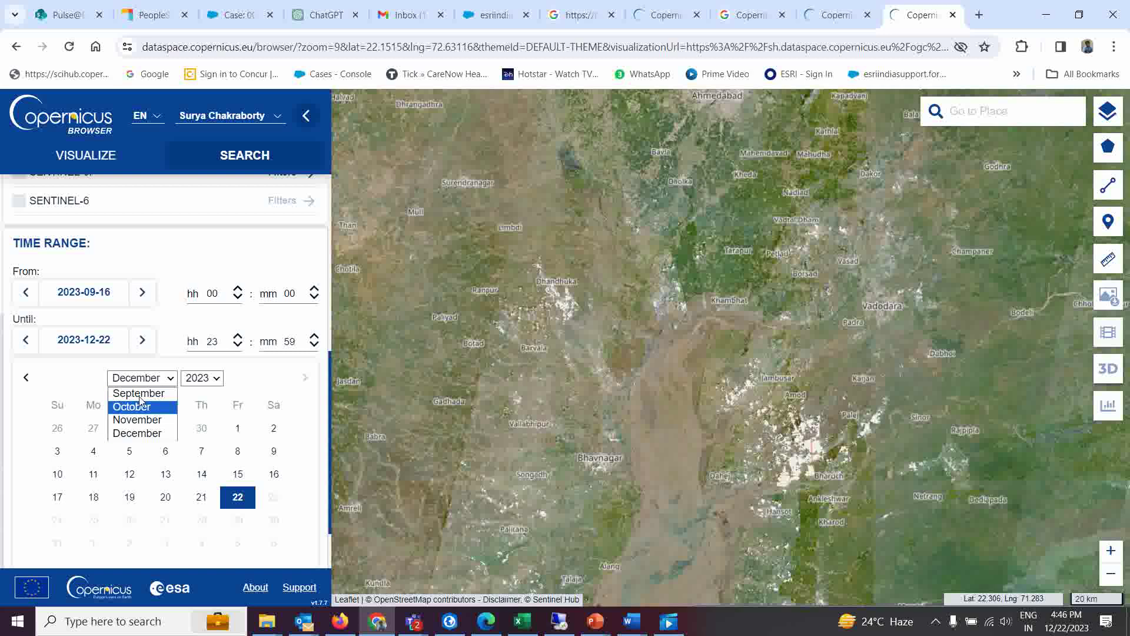
left_click(139, 391)
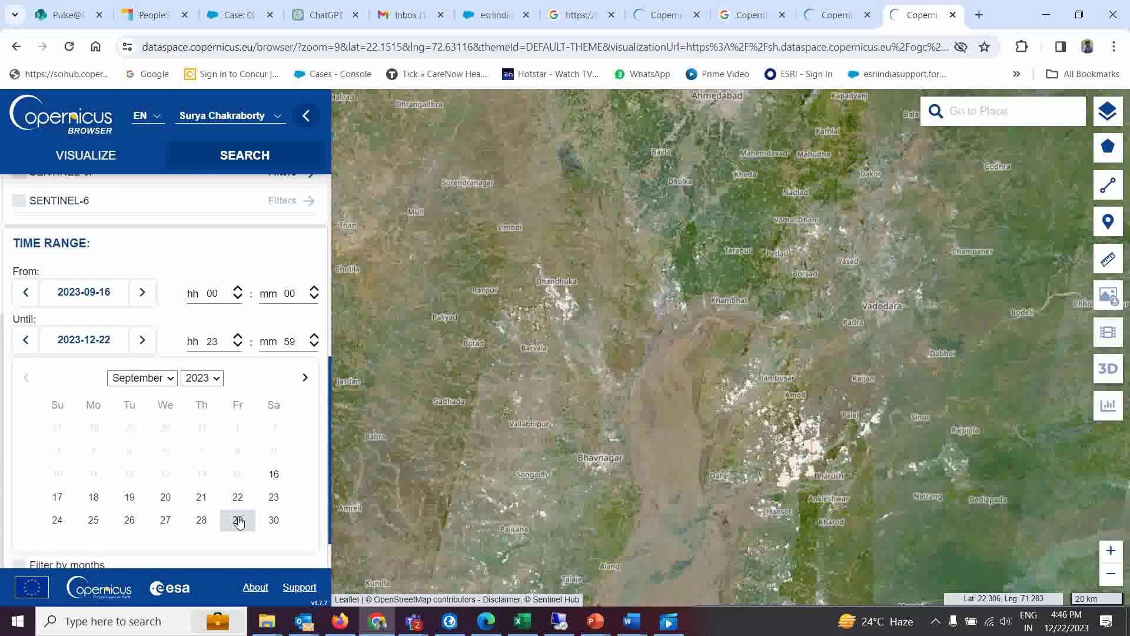
left_click(237, 496)
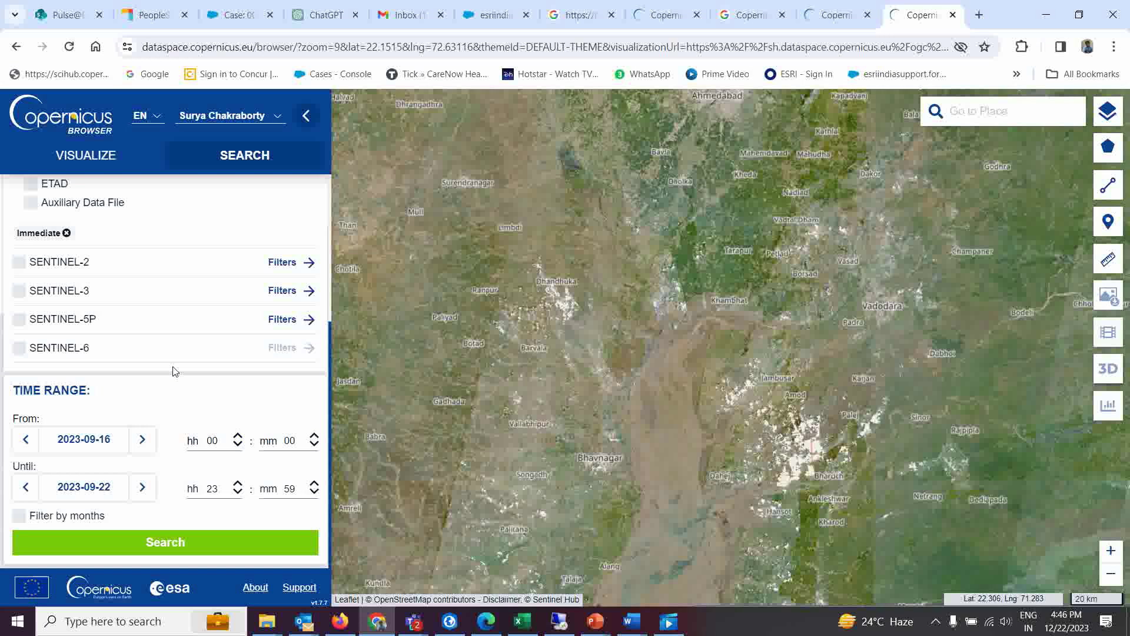
scroll(173, 371, "up", 3)
scroll(172, 370, "up", 1)
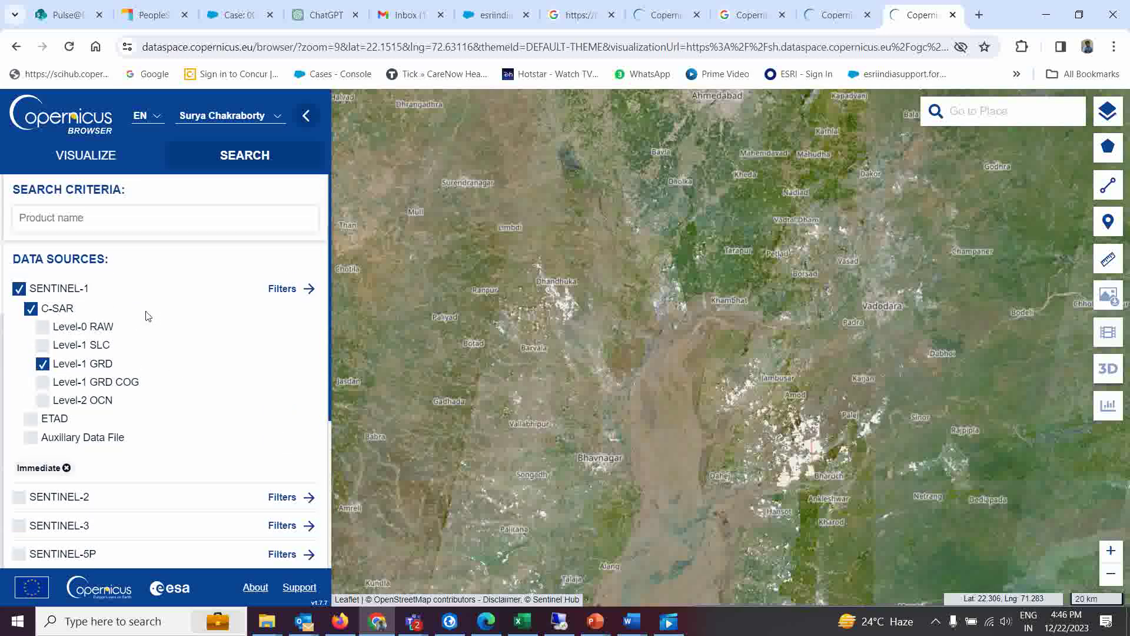
scroll(97, 339, "down", 1)
scroll(97, 338, "down", 3)
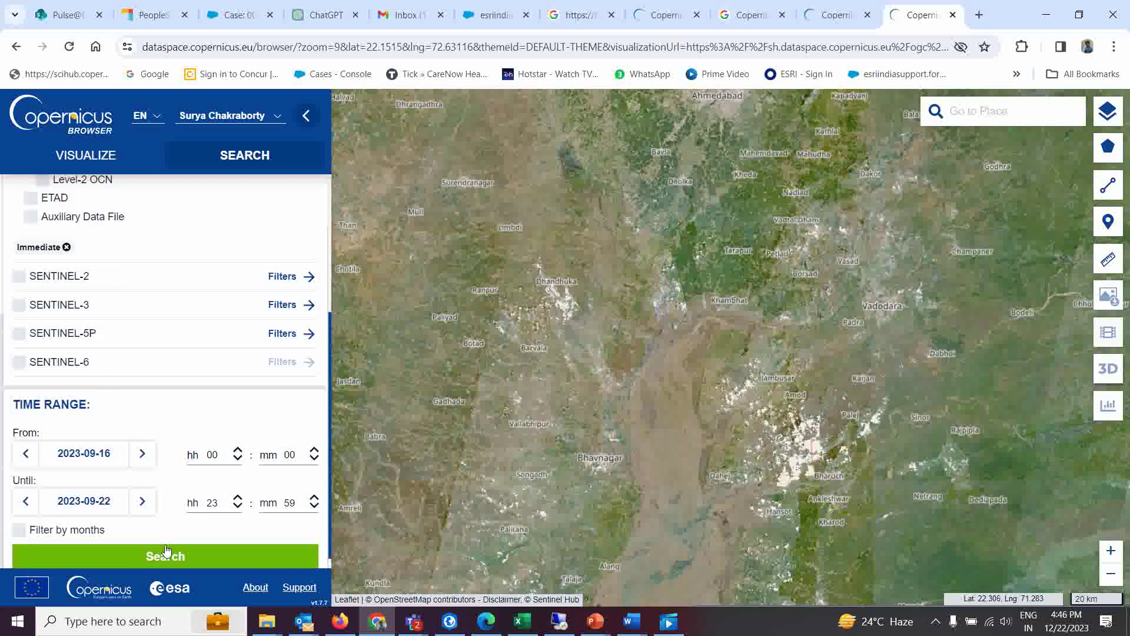
scroll(165, 549, "down", 1)
Run the search and download the 22 September 2023 Sentinel-1 GRD scene (1639 MB)
left_click(165, 542)
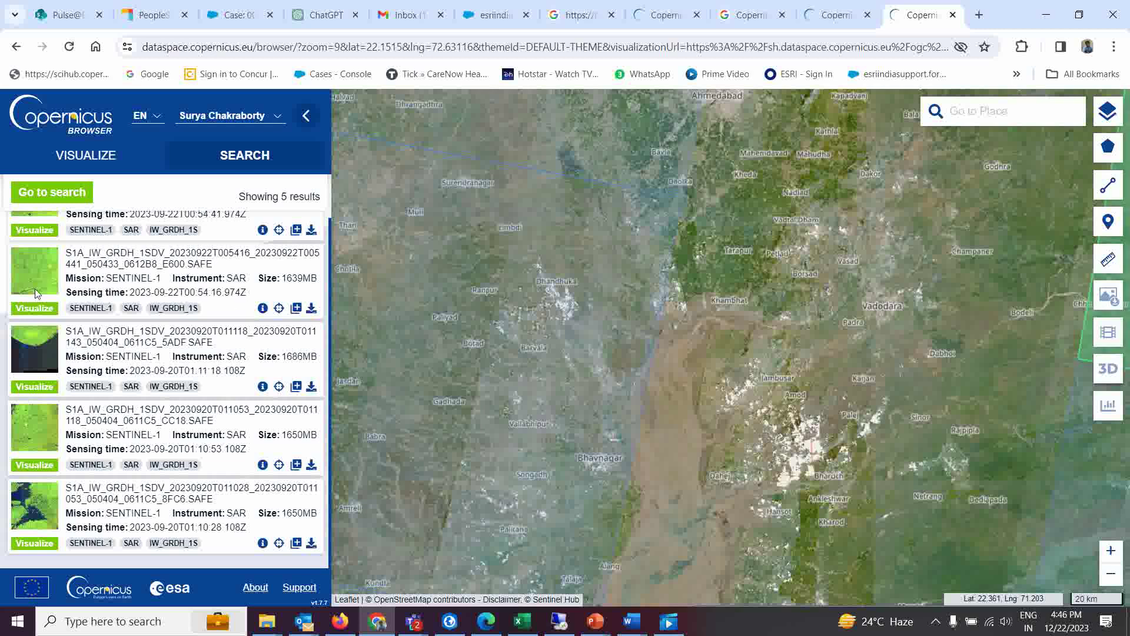
left_click(262, 308)
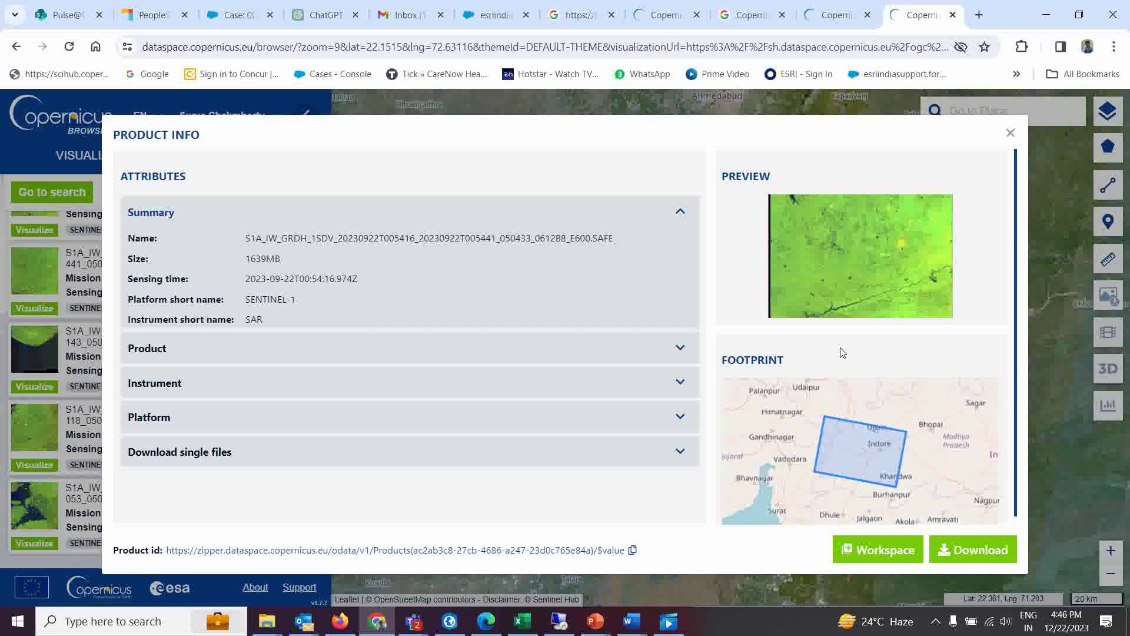
scroll(824, 372, "down", 1)
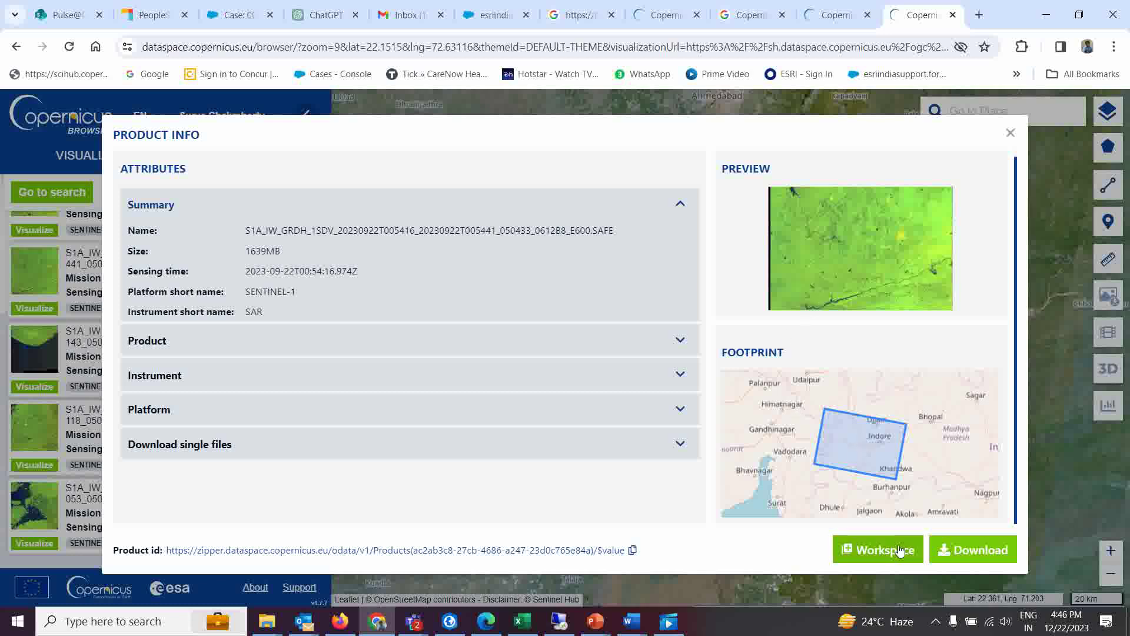
left_click(947, 555)
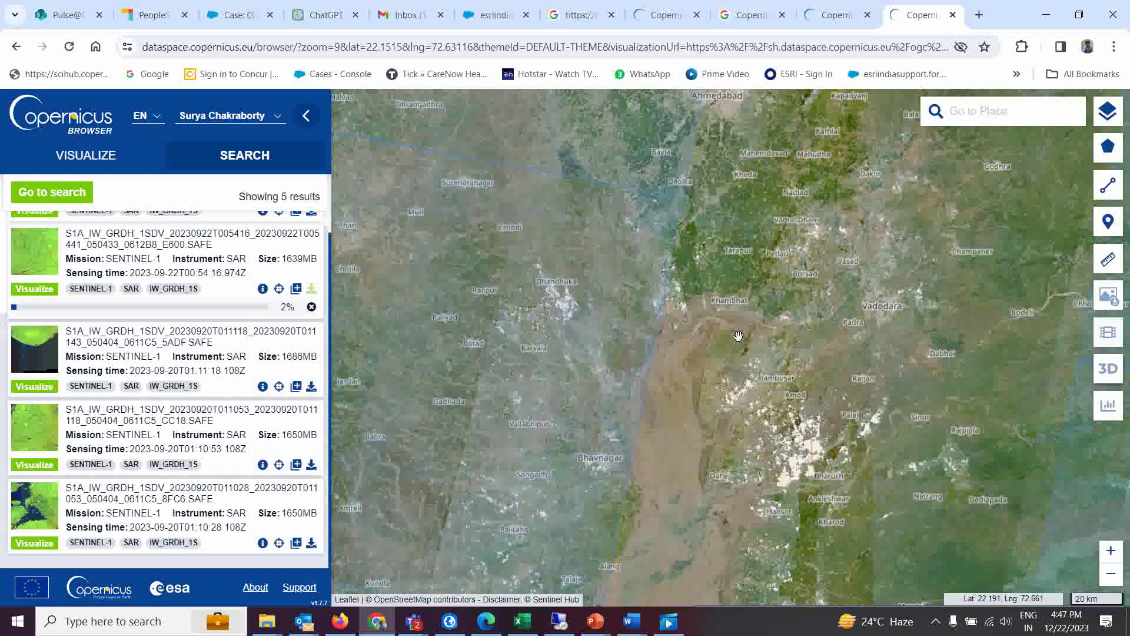
Add a blank map, Map2, with World Imagery from Insert > New Map
left_click(449, 621)
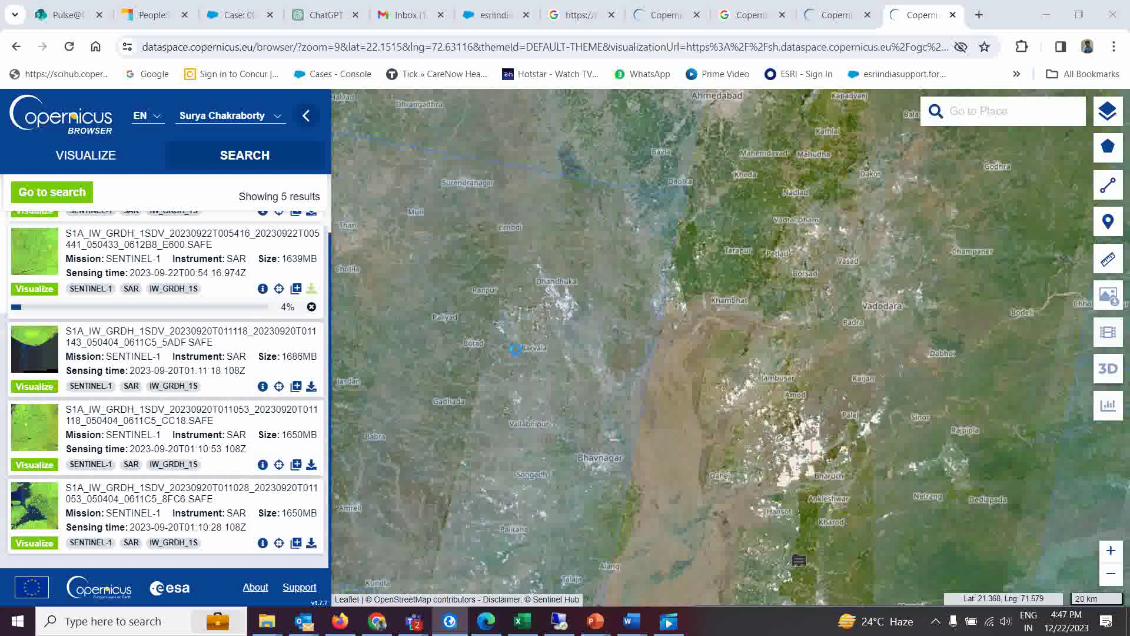
scroll(417, 345, "down", 3)
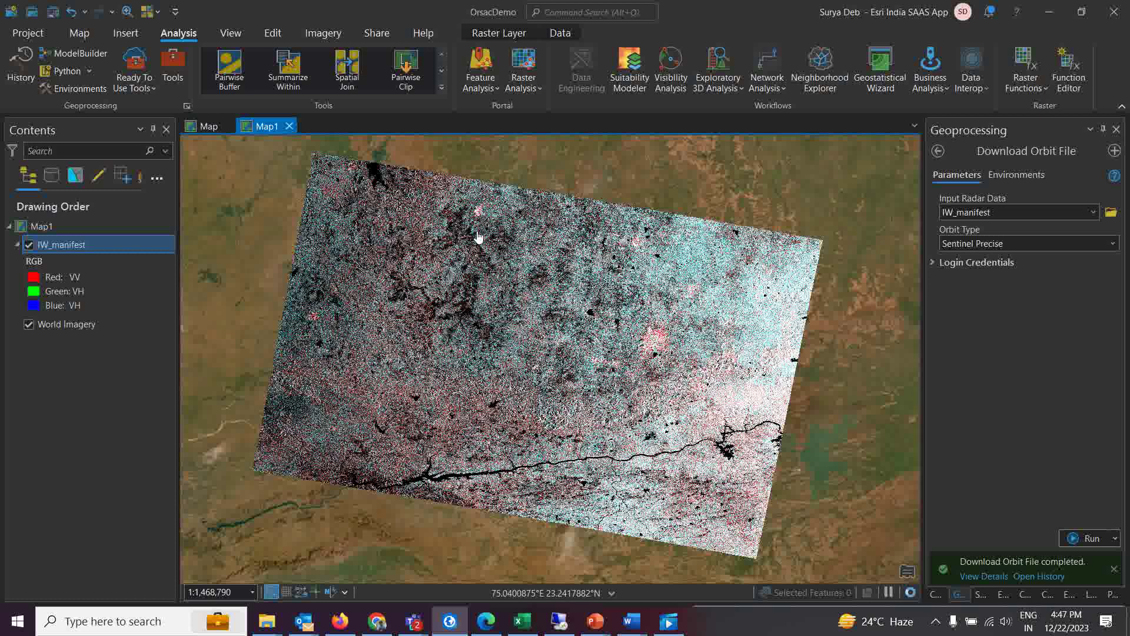
left_click(206, 126)
left_click(259, 126)
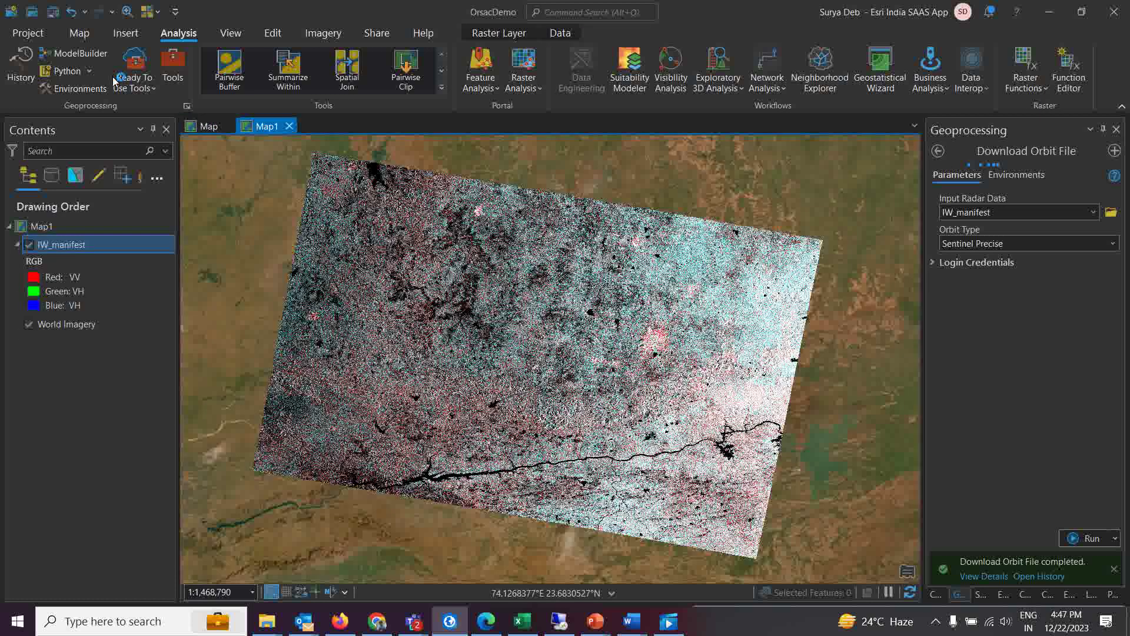
left_click(121, 34)
left_click(19, 86)
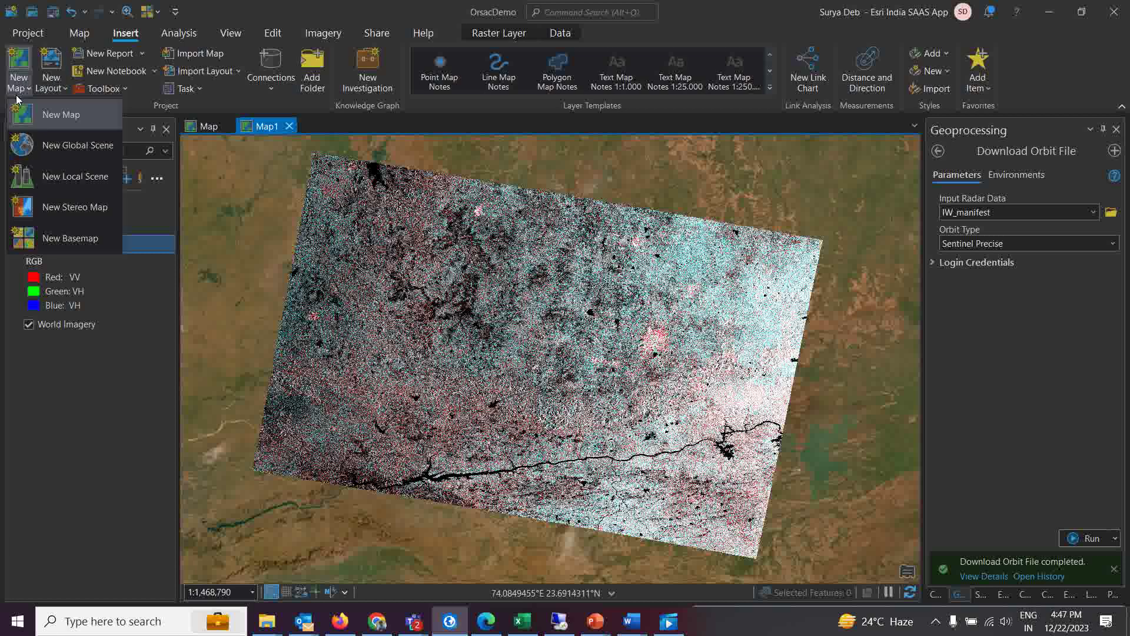
left_click(34, 112)
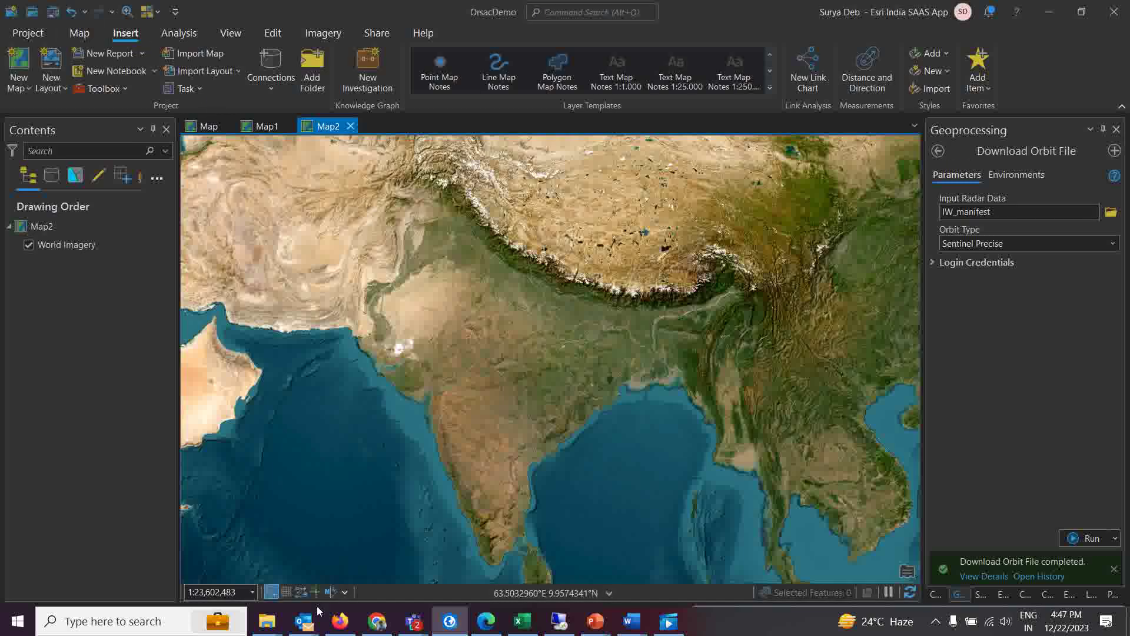
mouse_move(267, 620)
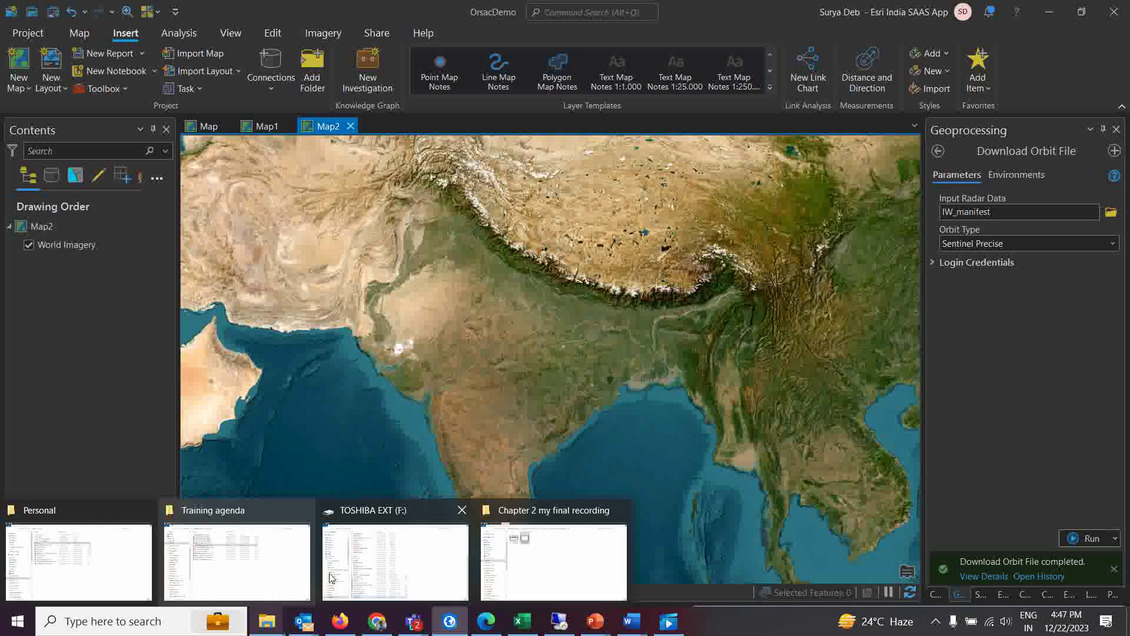
left_click(443, 550)
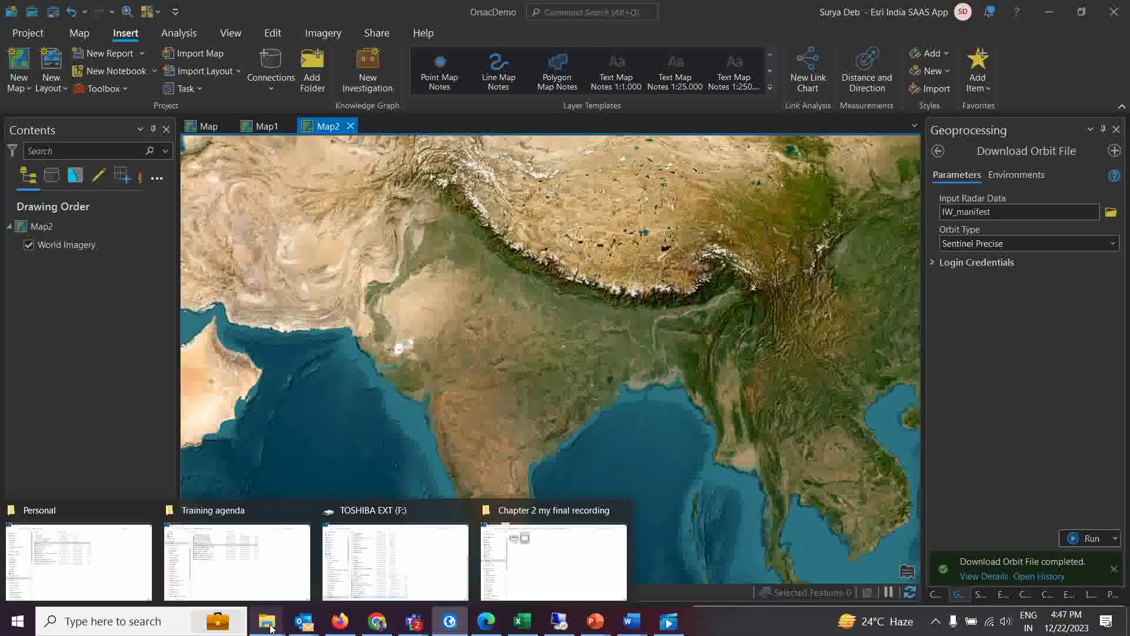
Extract the Sentinel-1 ZIP in E:\radar data and open its .SAFE folder
left_click(249, 584)
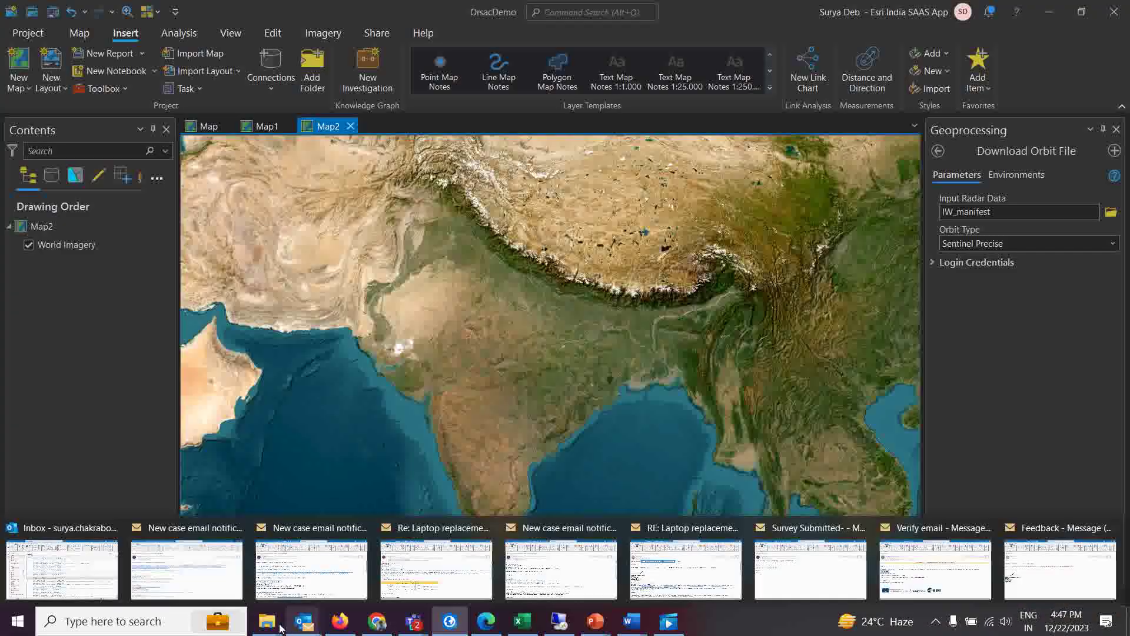
mouse_move(267, 620)
left_click(355, 576)
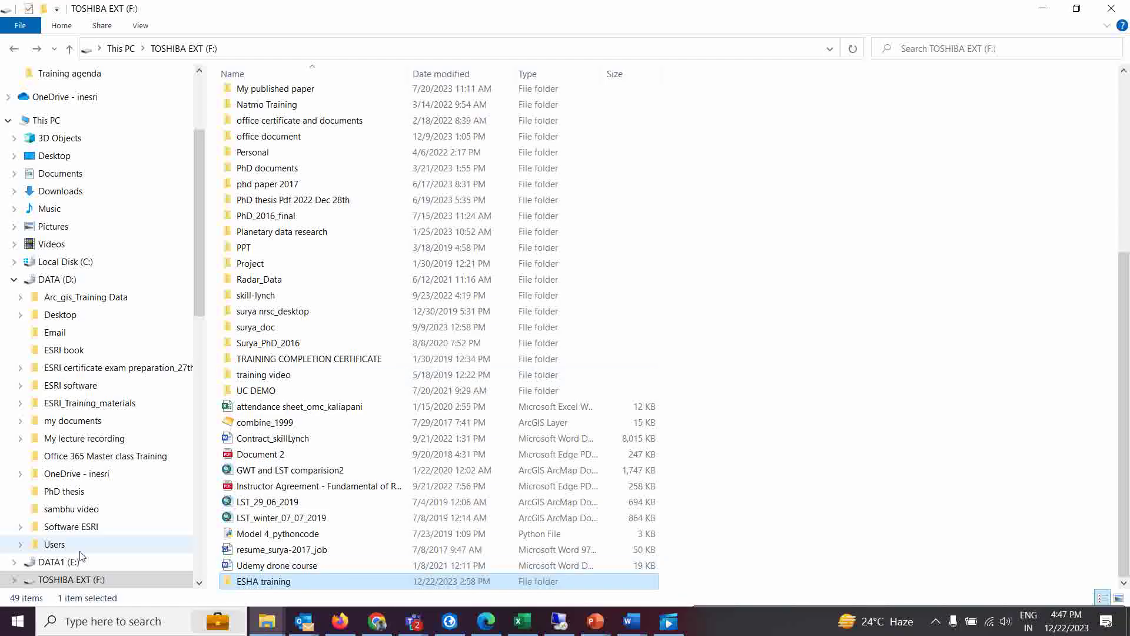
left_click(61, 563)
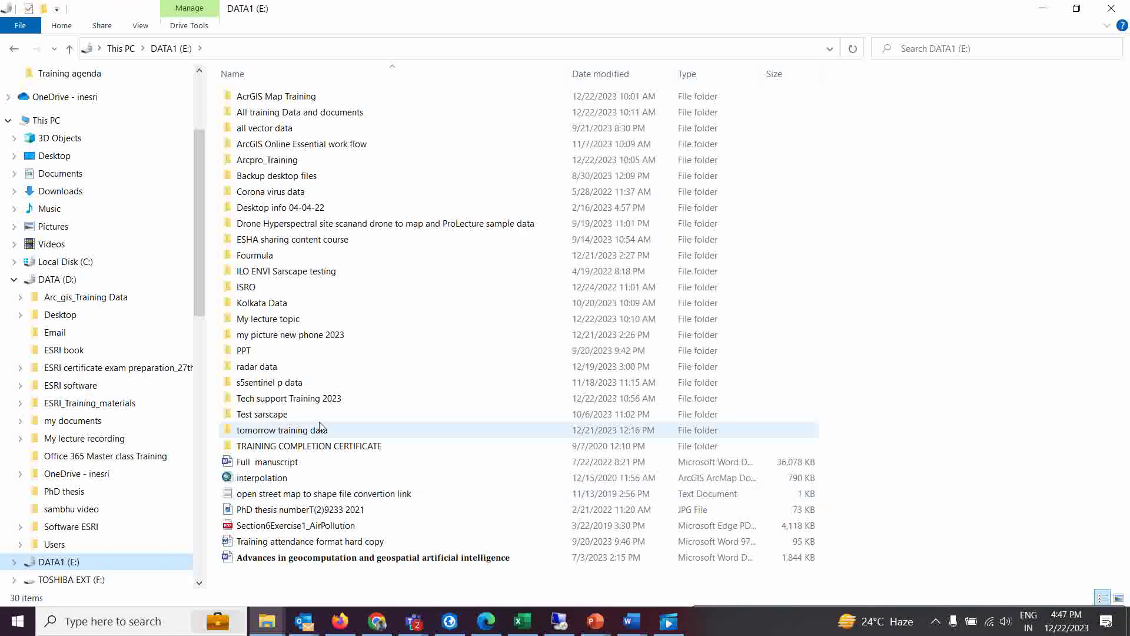
double_click(269, 366)
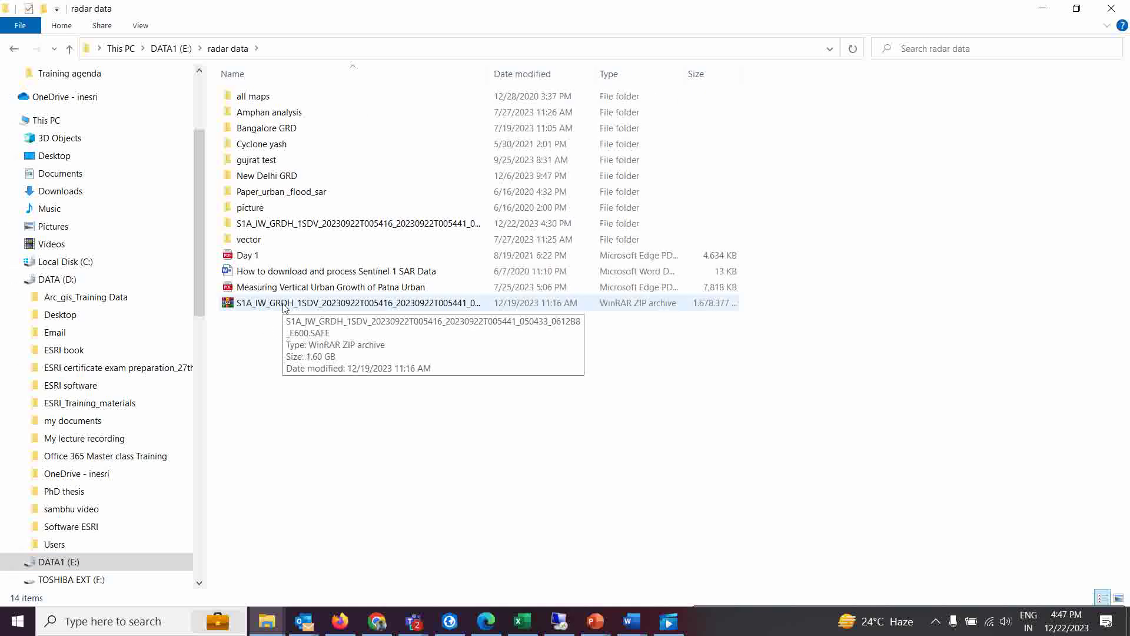
right_click(284, 305)
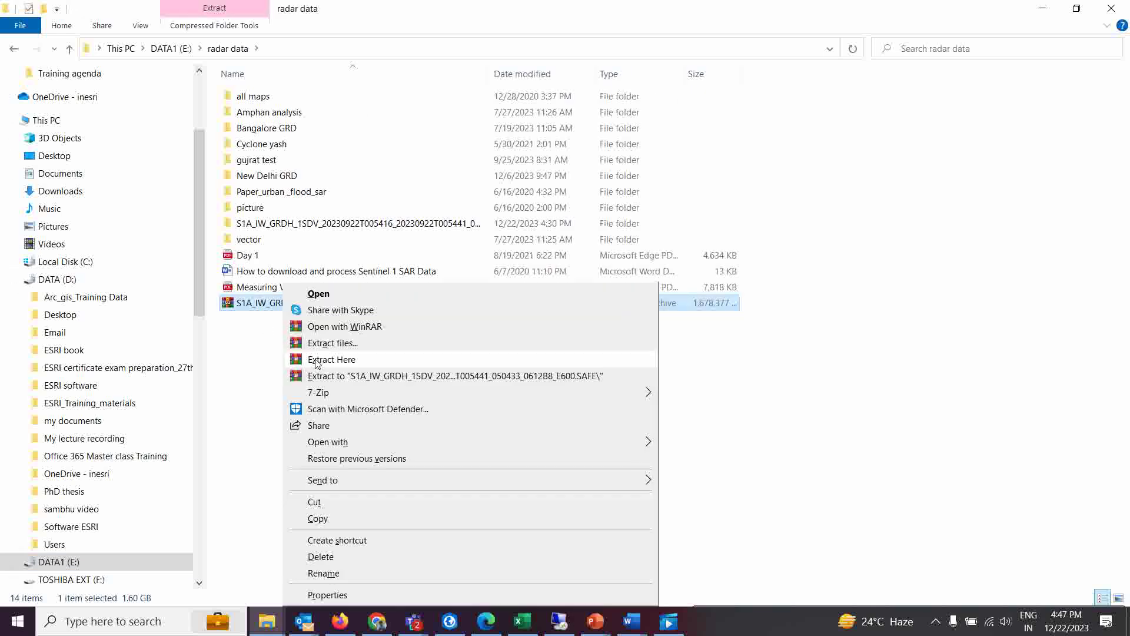
left_click(316, 360)
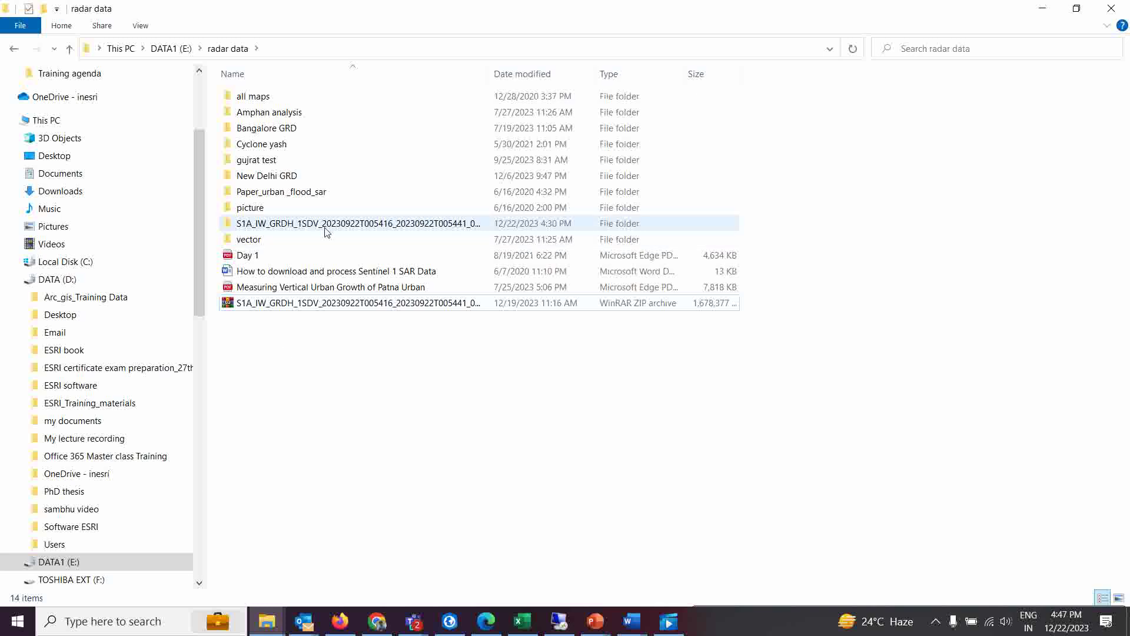
left_click(327, 229)
double_click(326, 226)
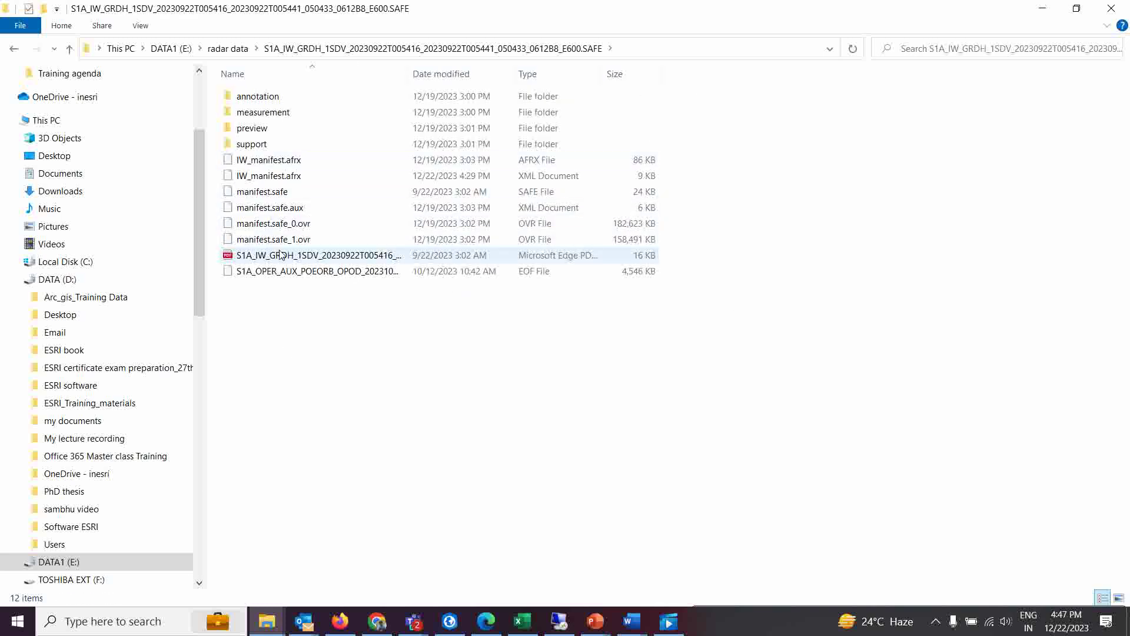
Add the scene's manifest.safe to Map2 as the IW_manifest layer
left_click(449, 620)
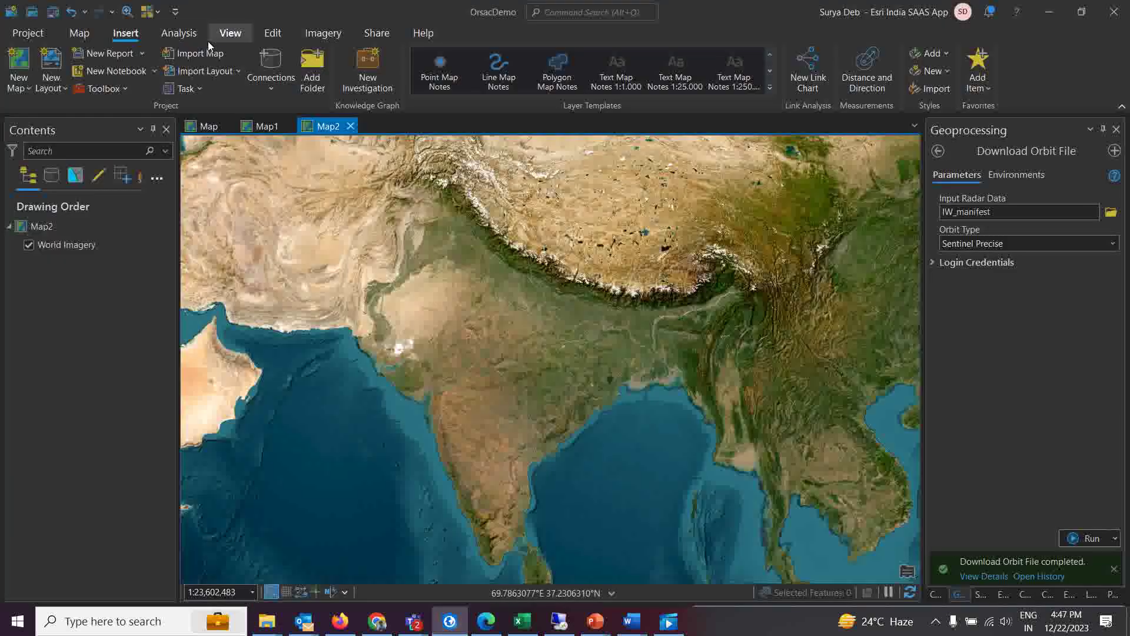
left_click(82, 36)
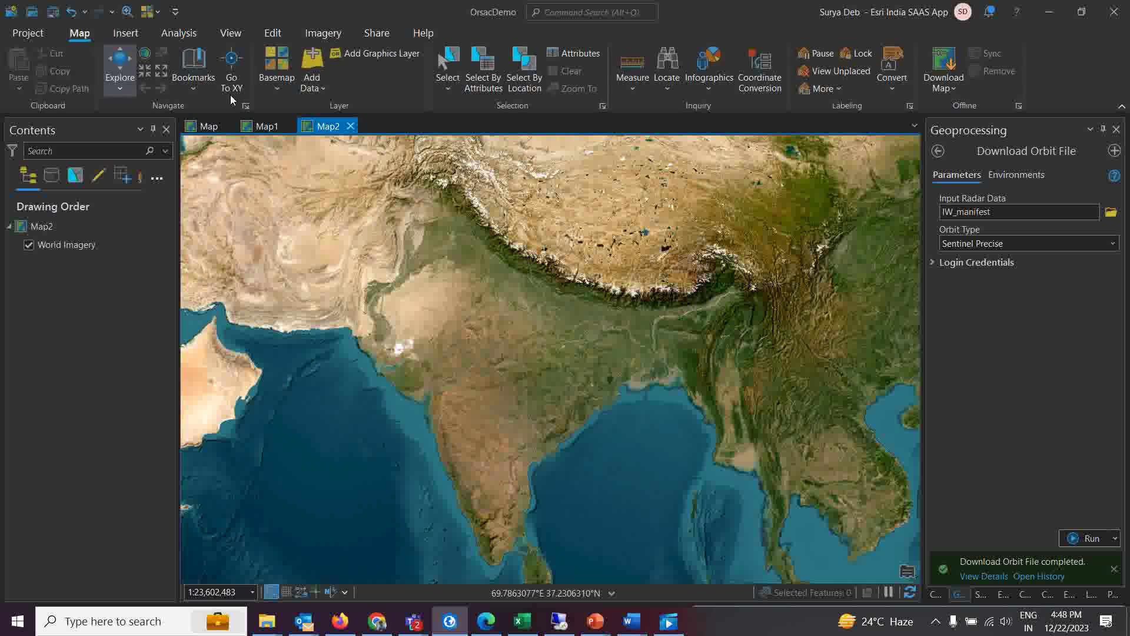
left_click(313, 93)
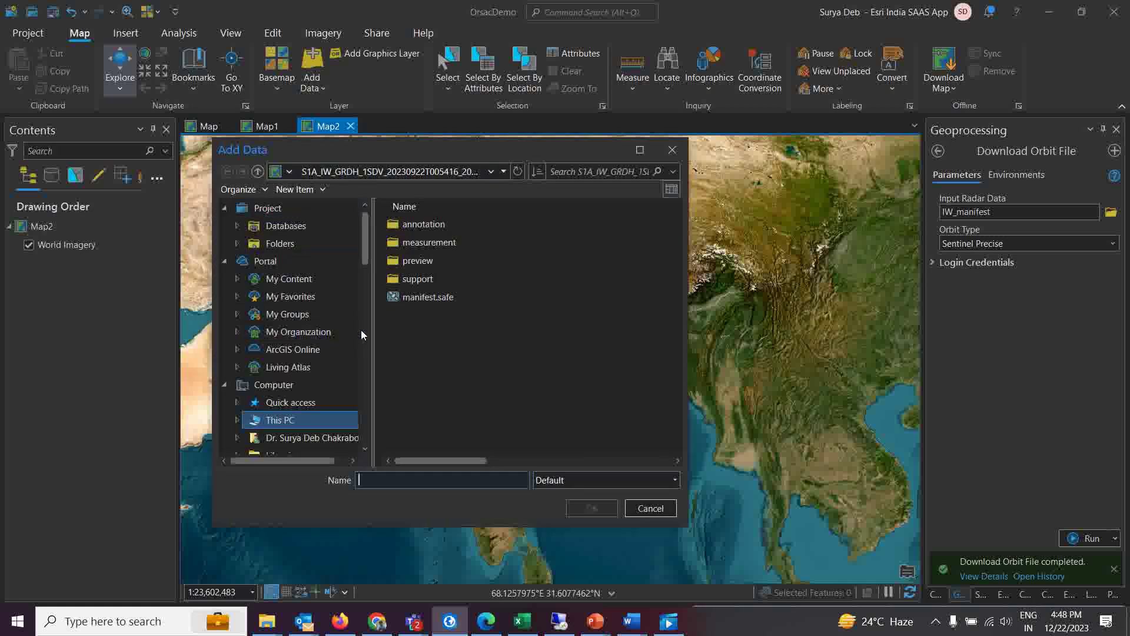
left_click(414, 299)
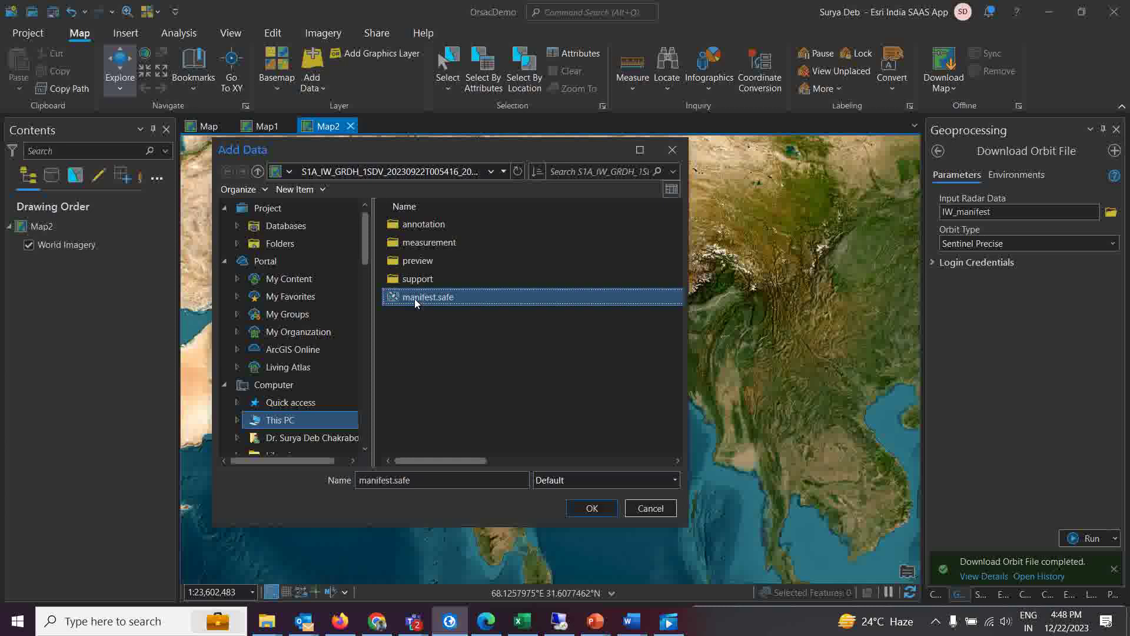
left_click(591, 507)
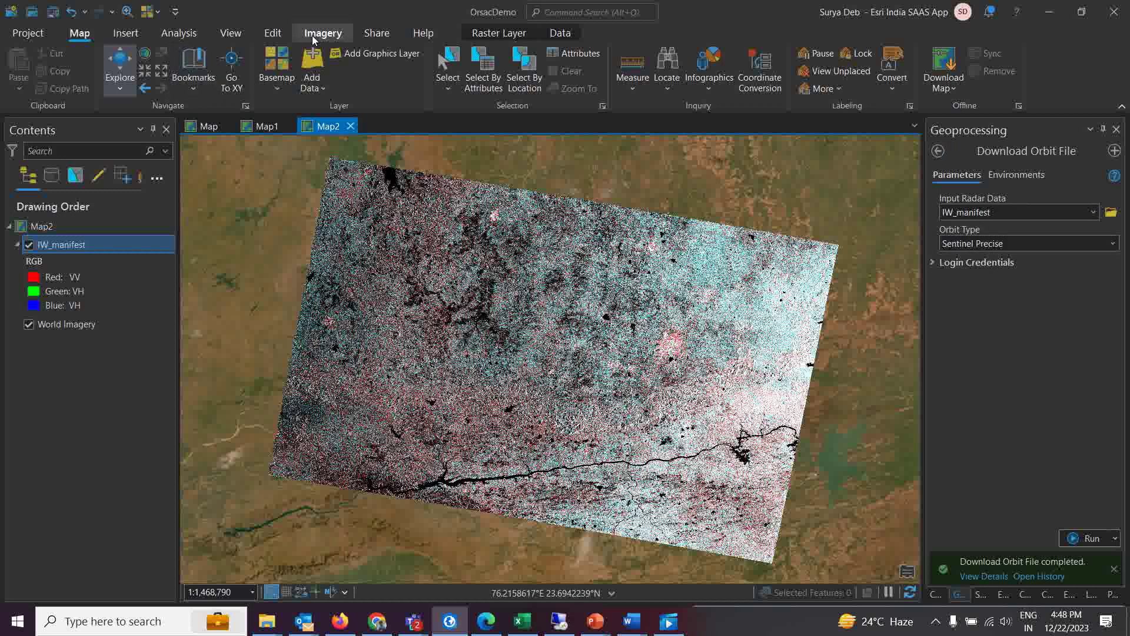
Open the Download Orbit File tool from the Synthetic Aperture Radar toolbox in Image Analyst Tools
left_click(178, 33)
left_click(172, 66)
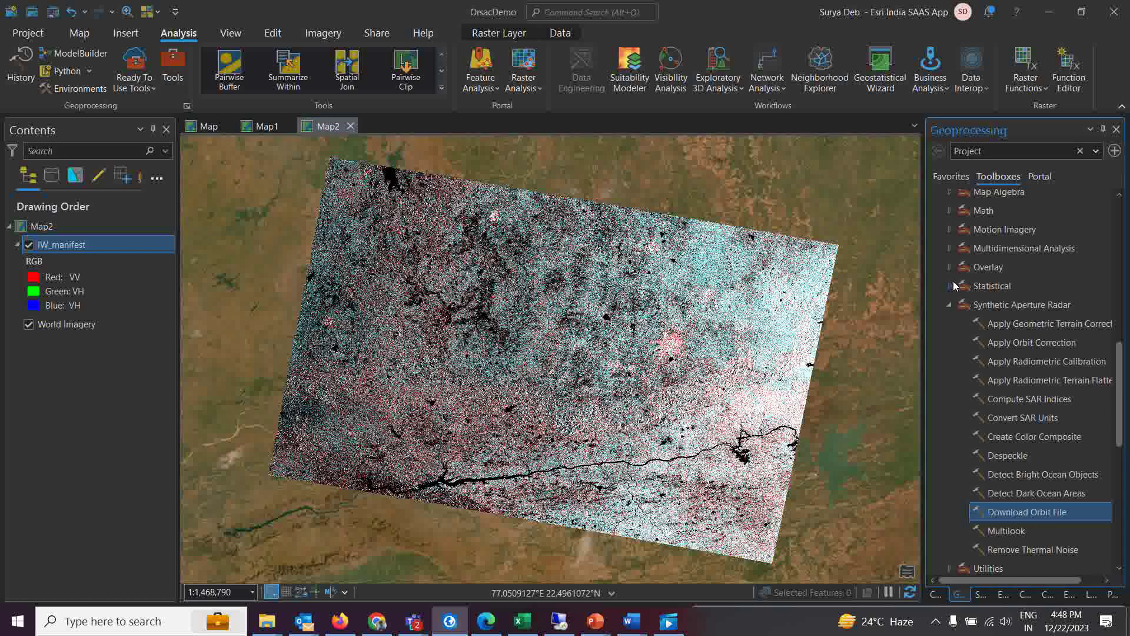
scroll(971, 324, "up", 5)
scroll(971, 324, "up", 1)
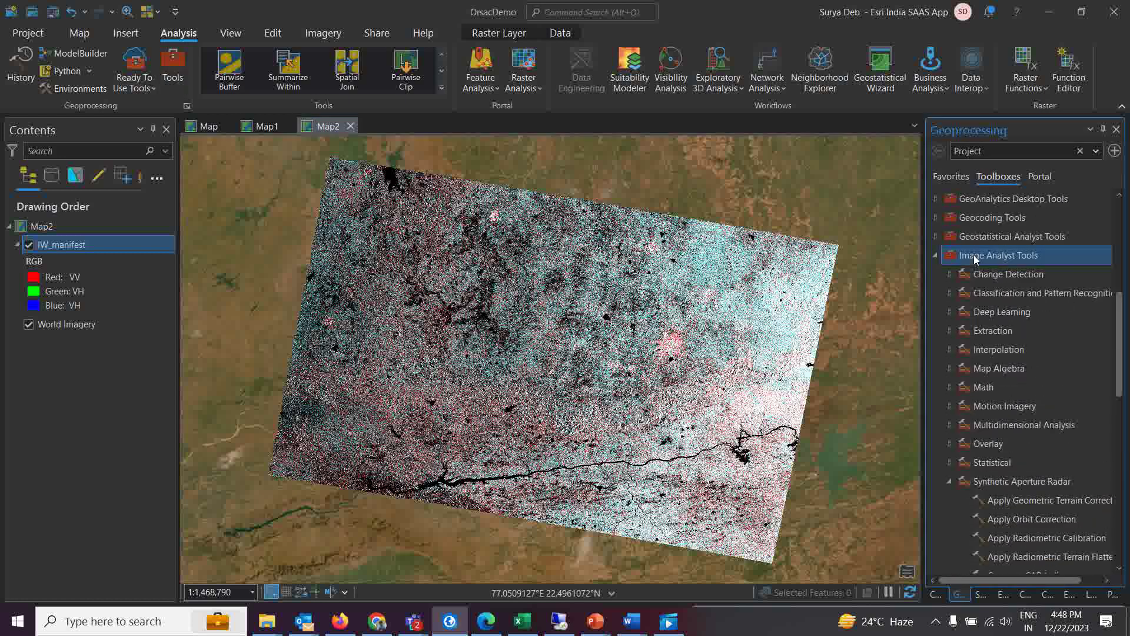
scroll(994, 276, "down", 1)
scroll(1007, 305, "down", 2)
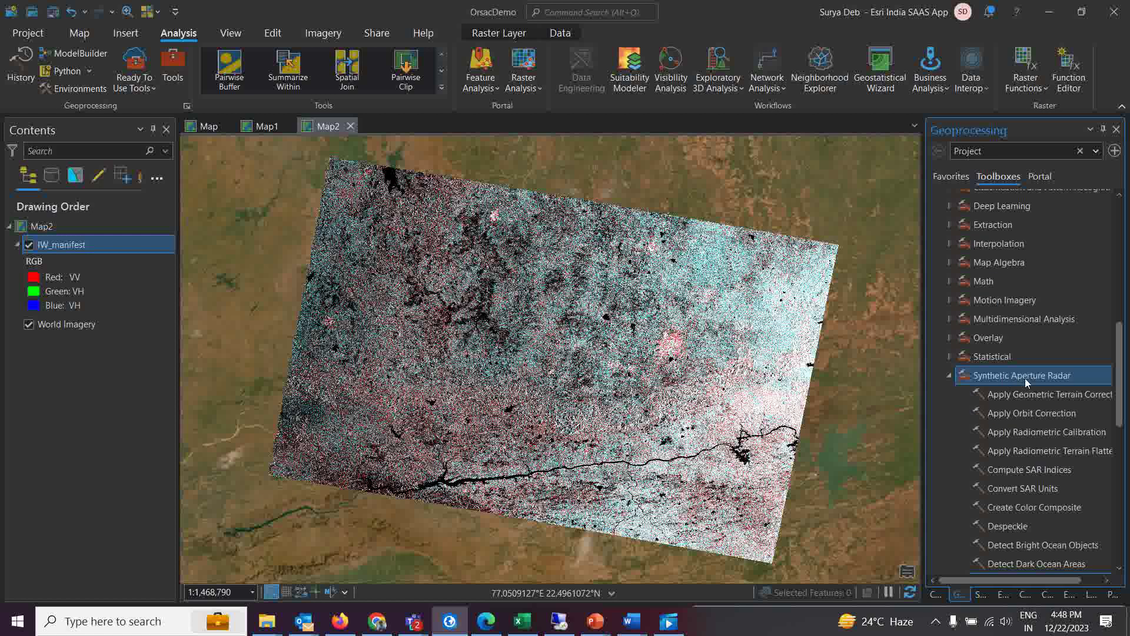
scroll(1021, 412, "down", 3)
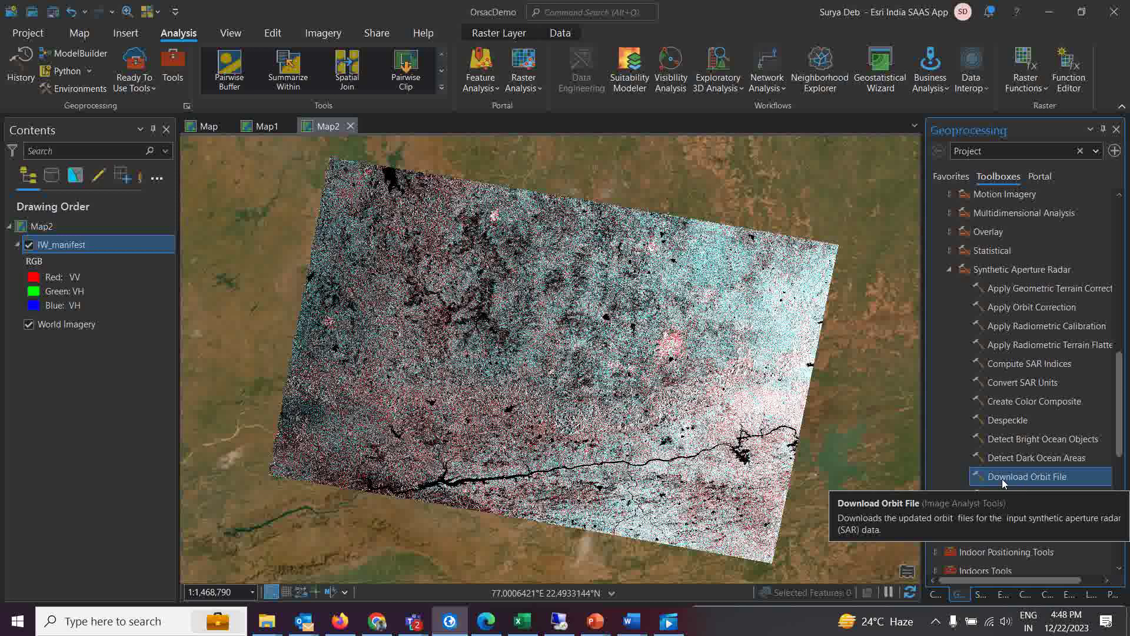
left_click(1002, 476)
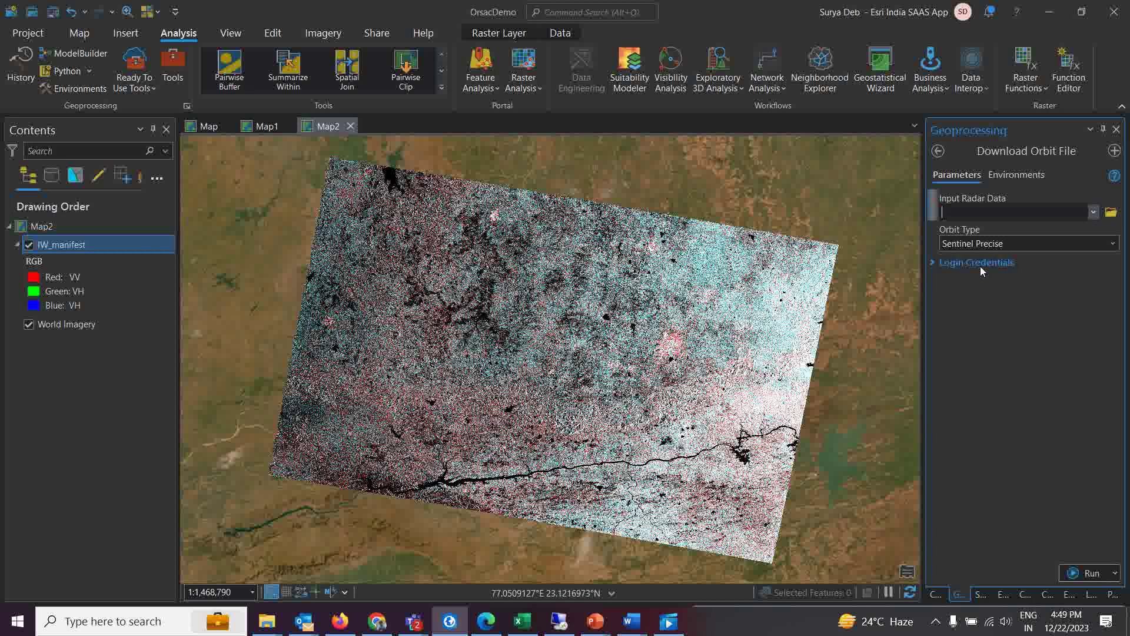
Choose IW_manifest as input radar data, then relaunch the VSDC screen recorder and dismiss its error
left_click(1094, 213)
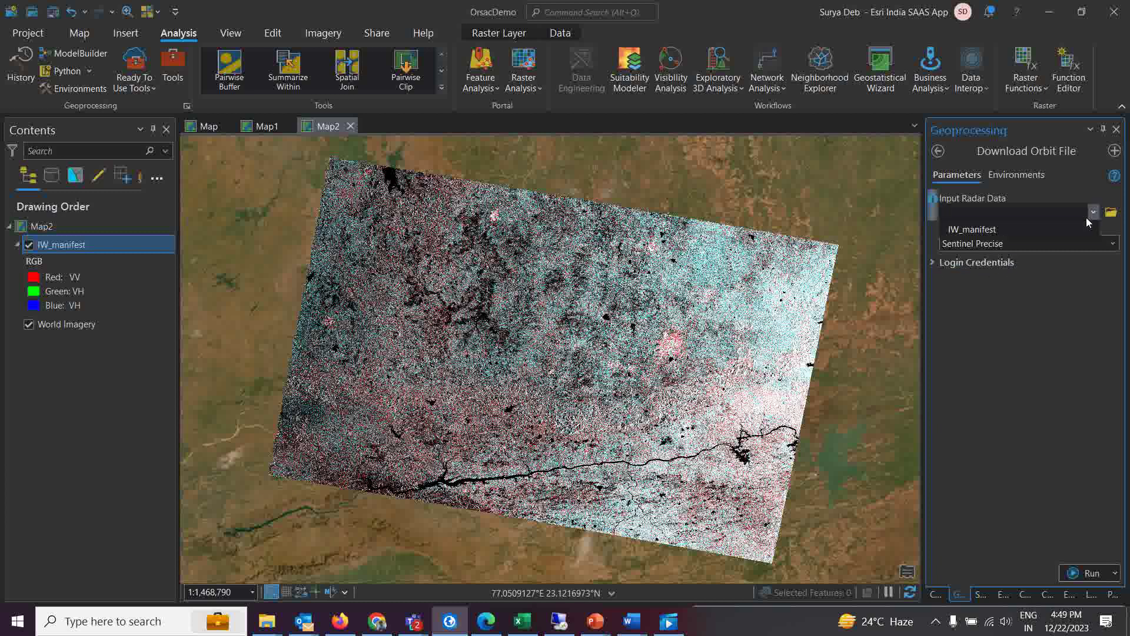
left_click(984, 233)
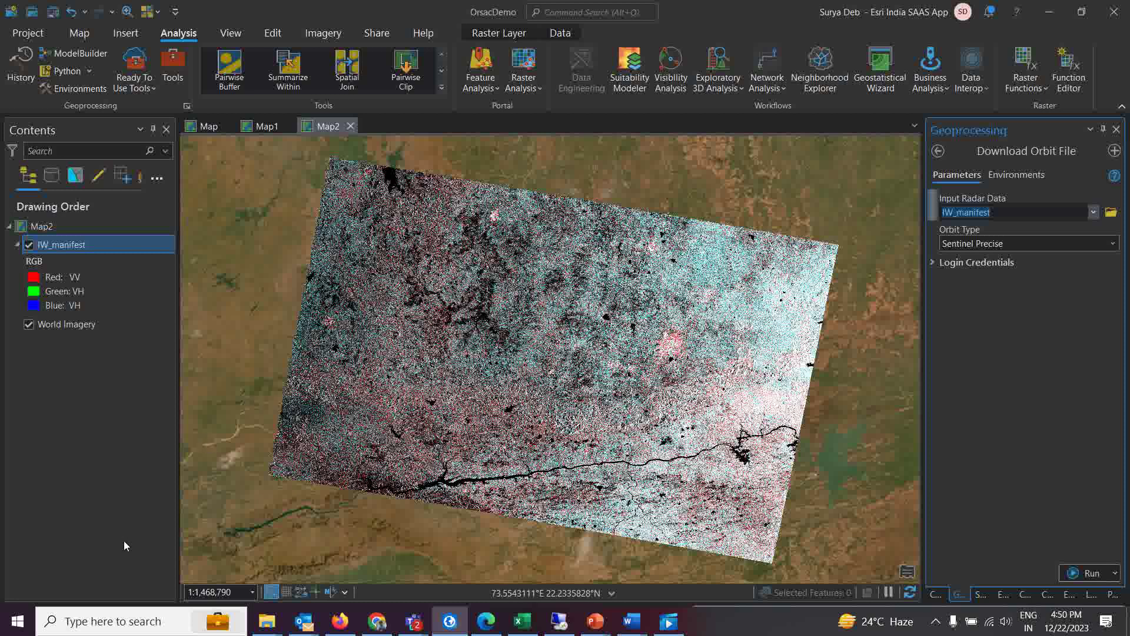
left_click(90, 621)
type("v")
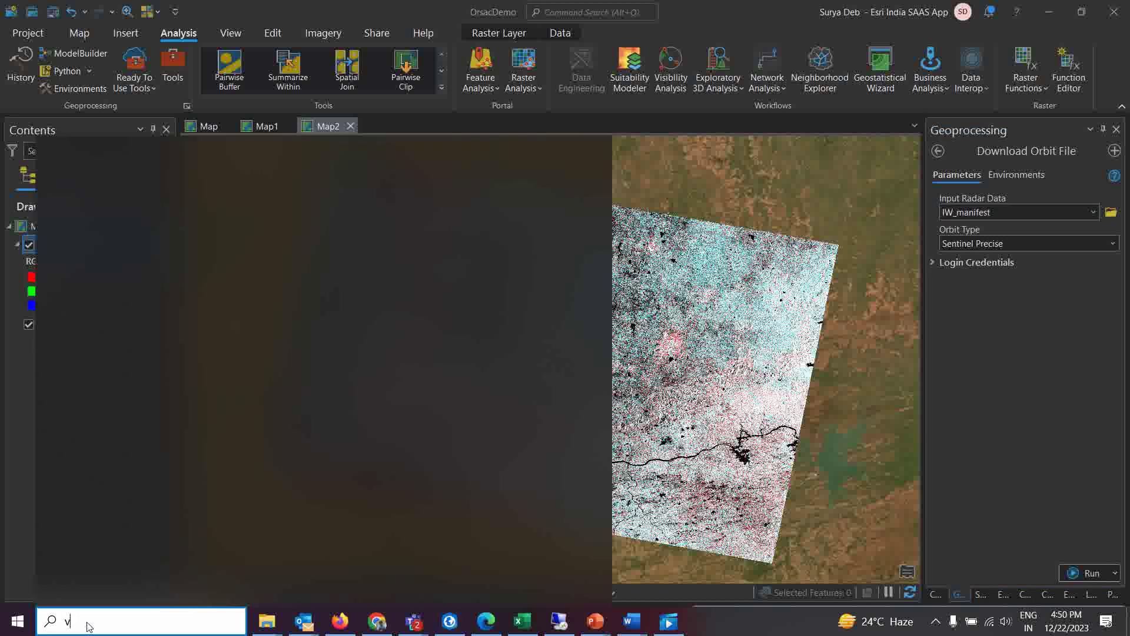
left_click(141, 260)
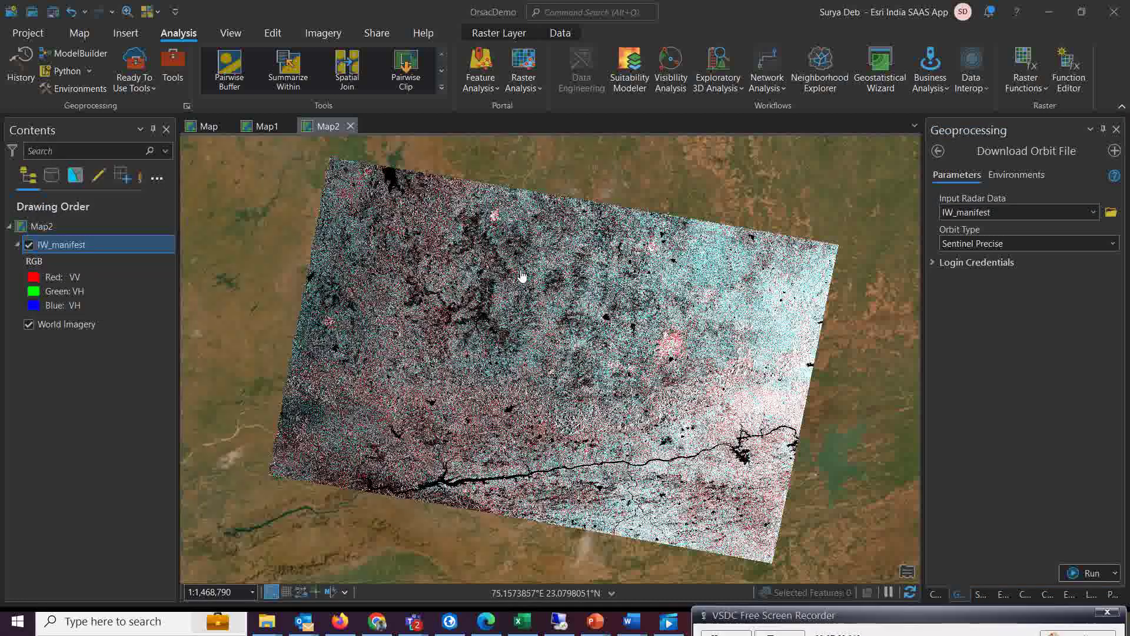
left_click(690, 323)
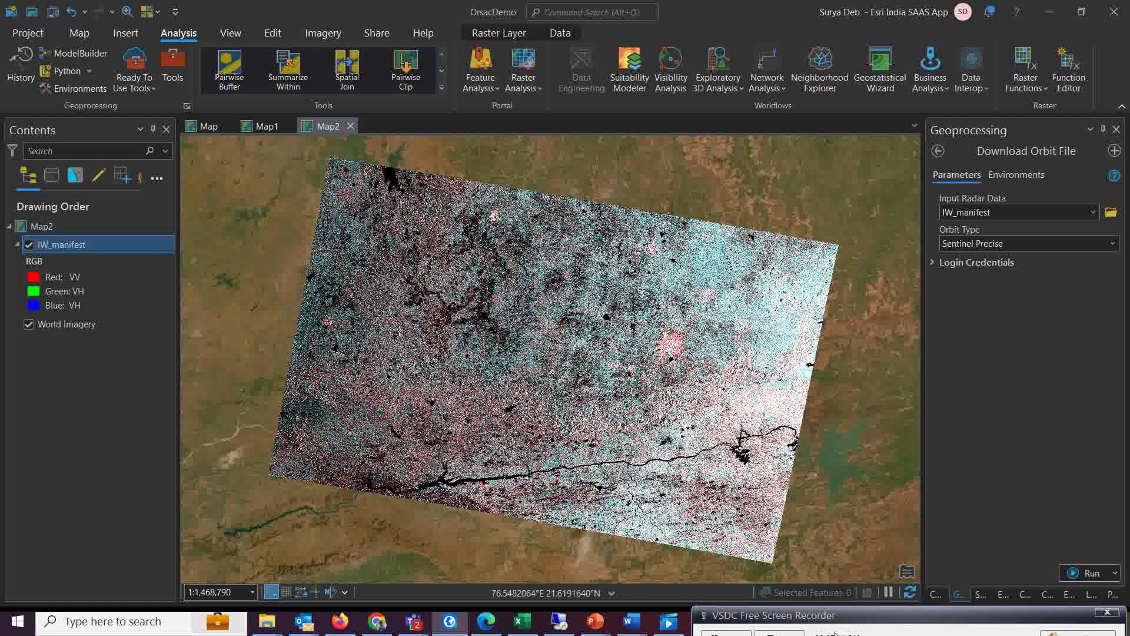